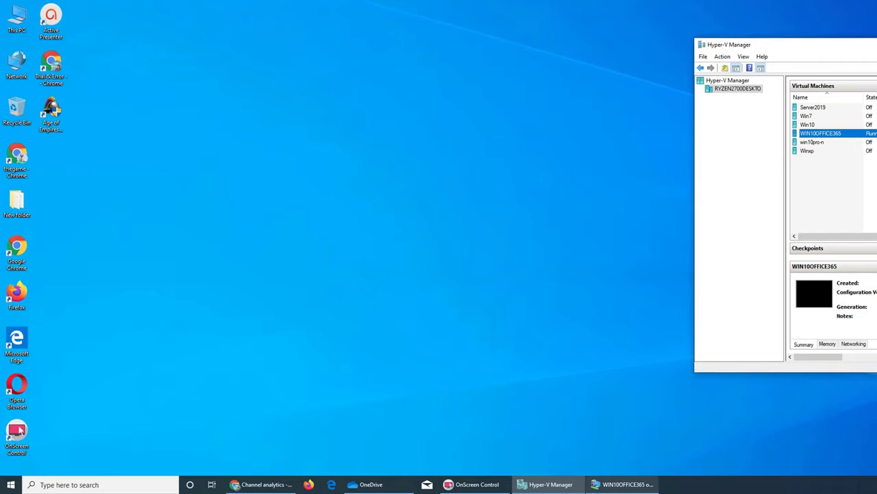
- Switch to the WIN10OFFICE365 virtual machine connection window
left_click(626, 484)
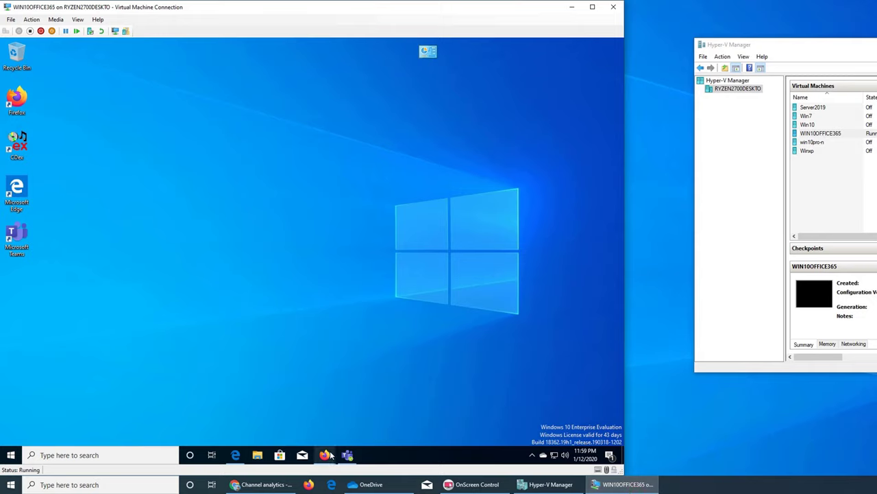
mouse_move(326, 456)
left_click(11, 454)
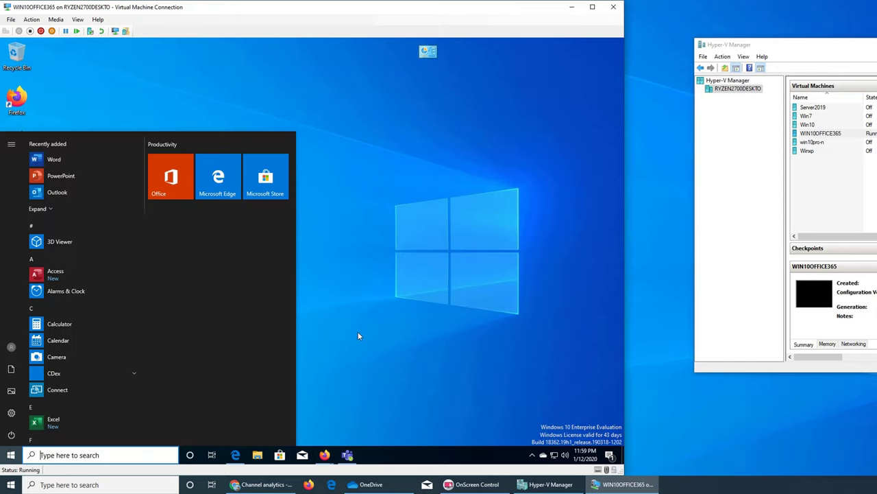
left_click(381, 292)
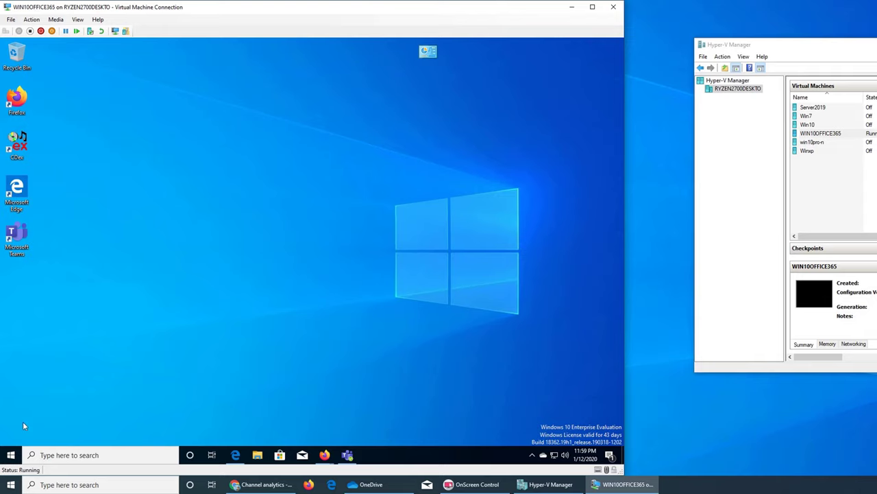
left_click(11, 454)
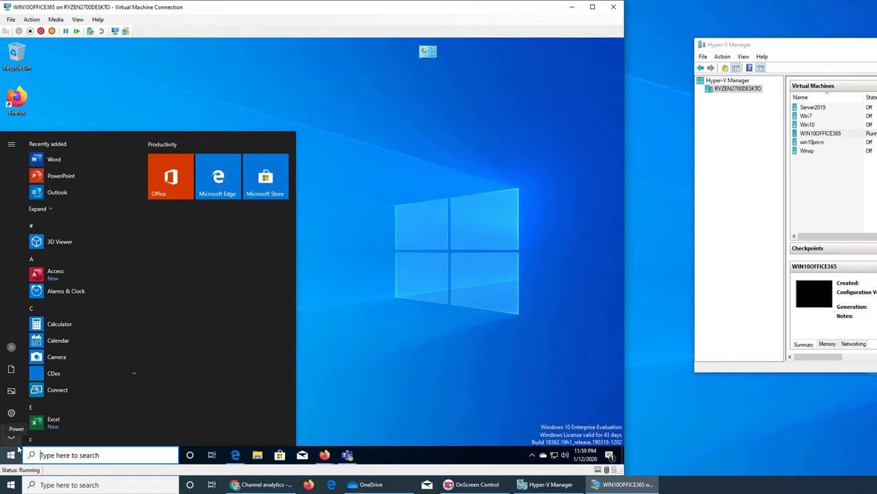
left_click(420, 214)
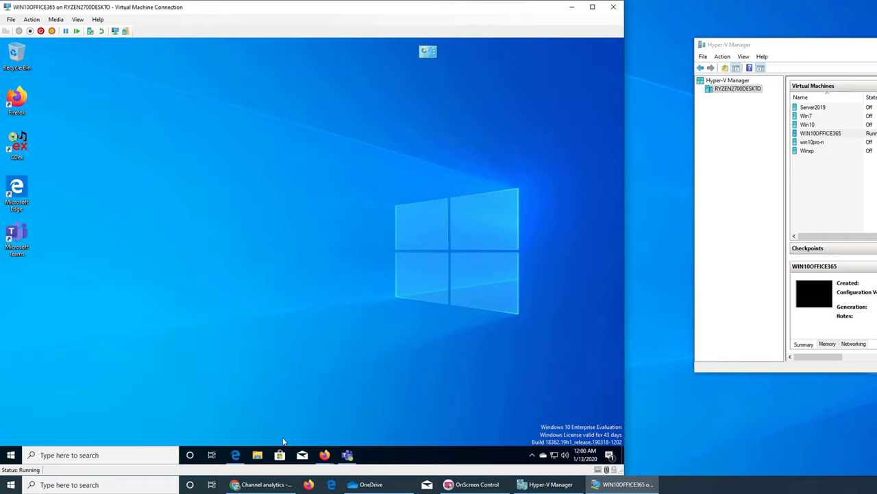
- Examine This PC and the OneDrive folder in File Explorer on the virtual machine, and close the window
left_click(263, 459)
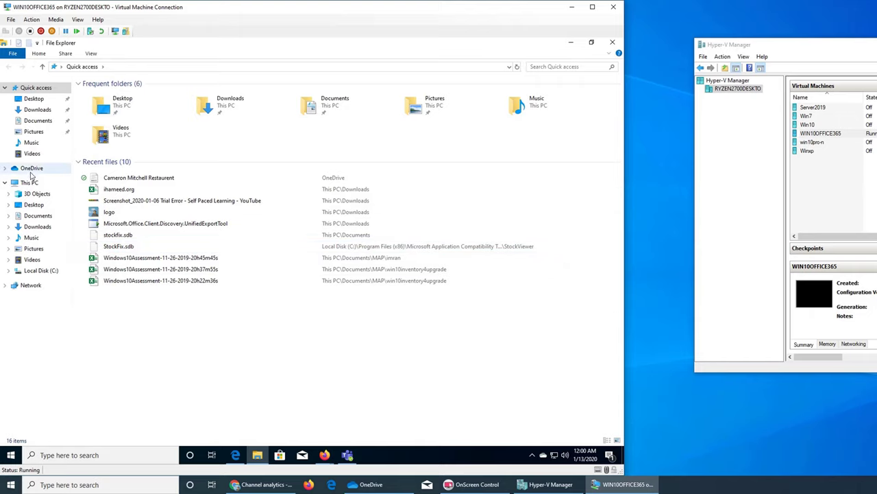
right_click(235, 374)
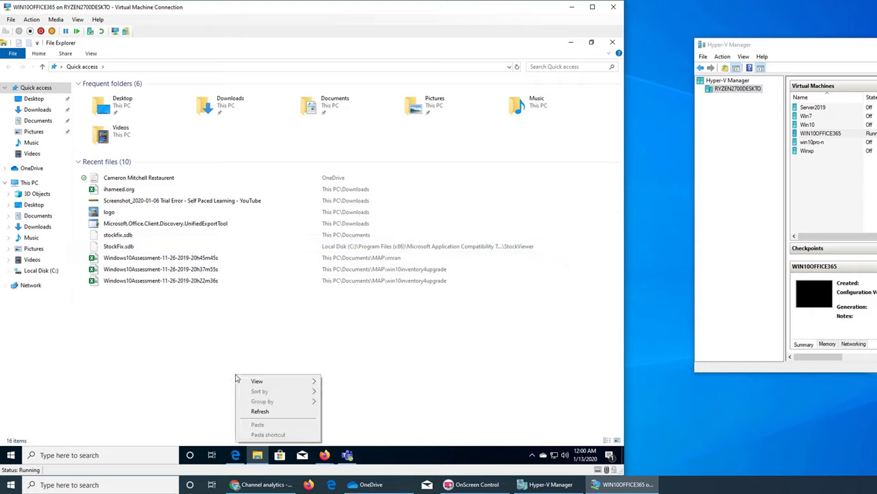
left_click(255, 411)
left_click(29, 183)
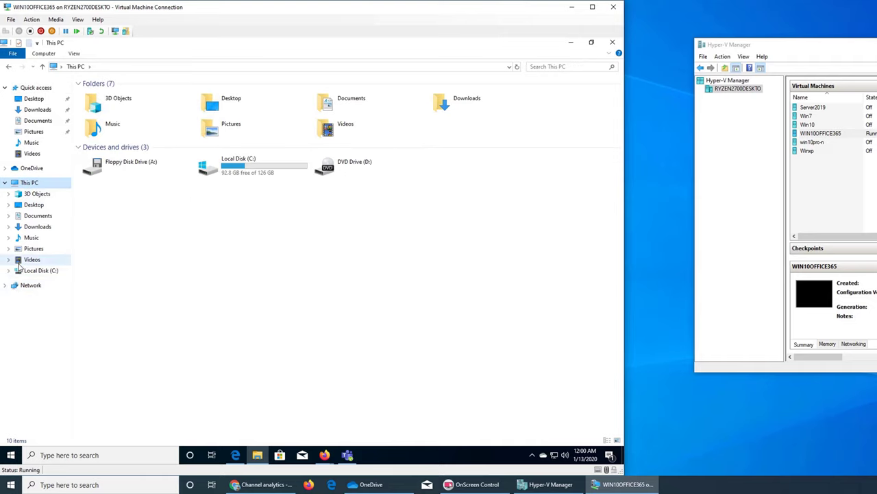
left_click(16, 170)
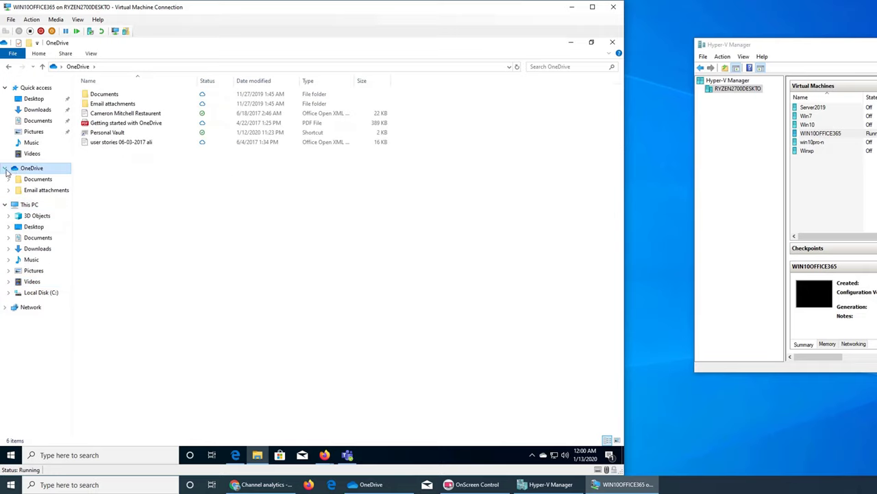
left_click(5, 168)
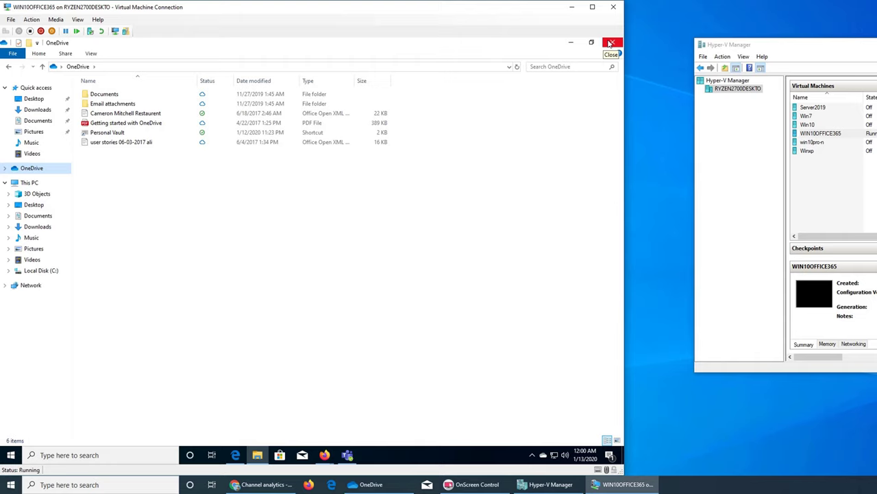
left_click(611, 43)
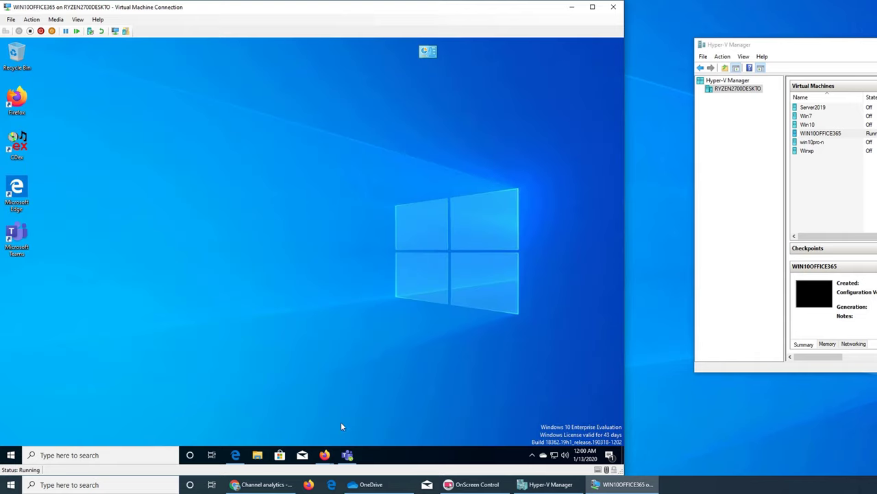
right_click(11, 454)
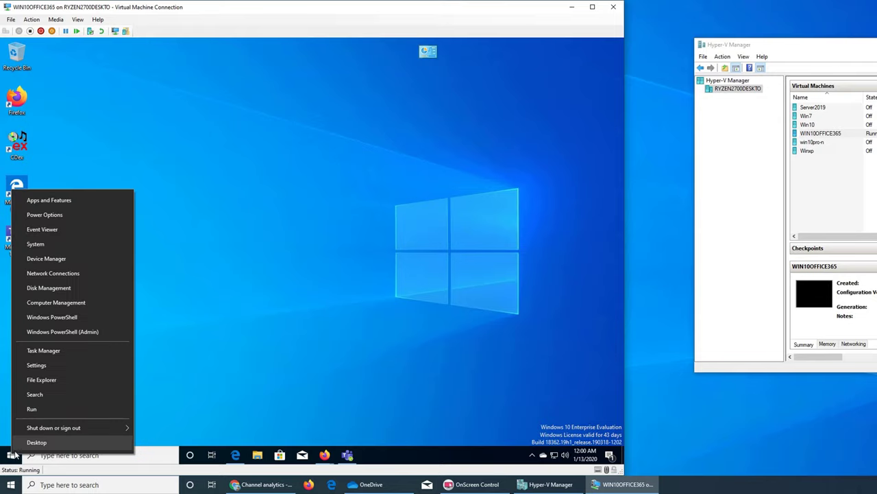
left_click(213, 364)
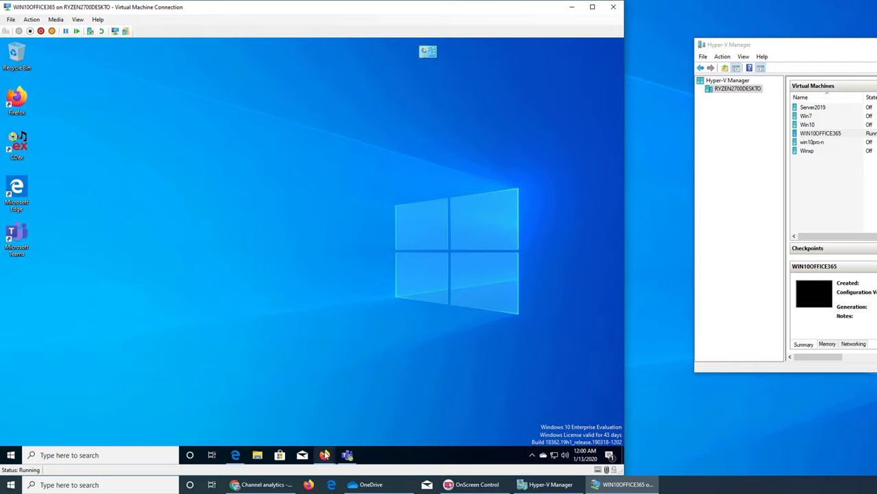
- Bring up the Firefox window with the OneDrive admin center and close it with its SharePoint and Microsoft 365 admin center tabs
mouse_move(327, 454)
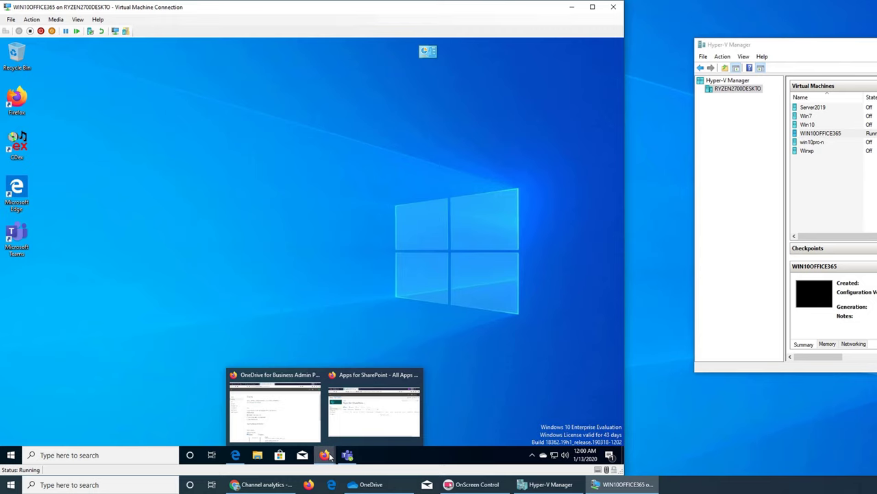
left_click(277, 426)
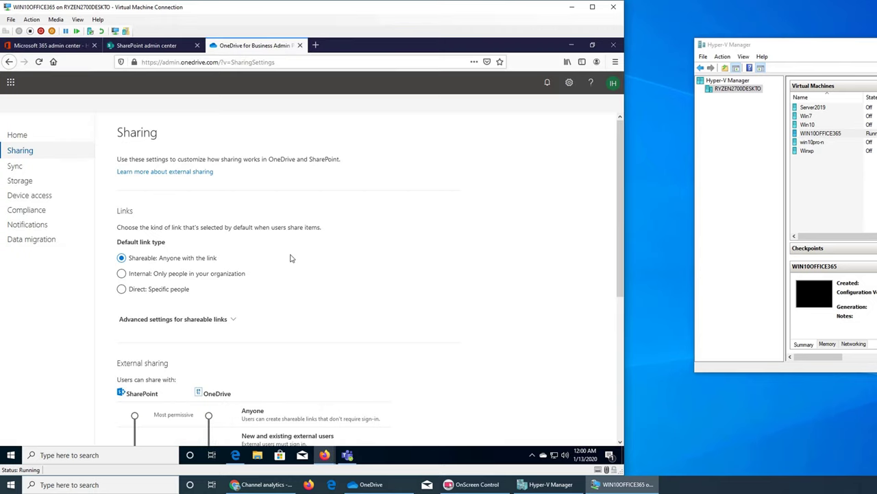
left_click(28, 136)
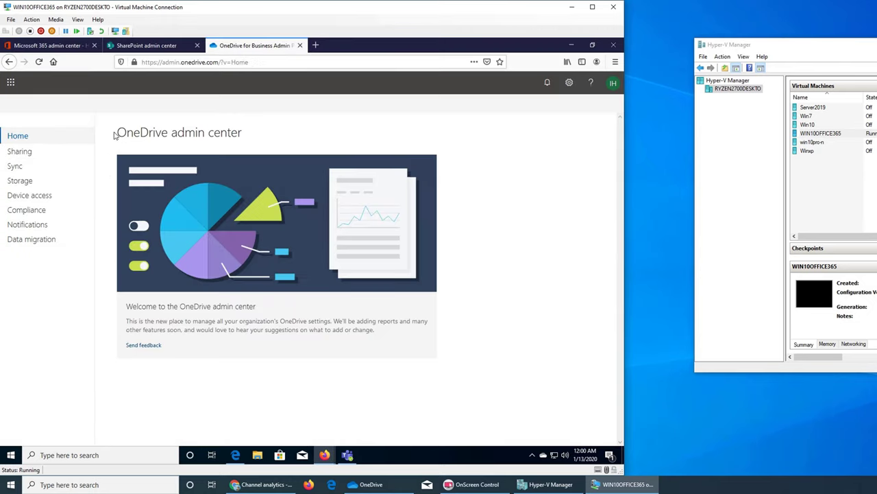
left_click(300, 46)
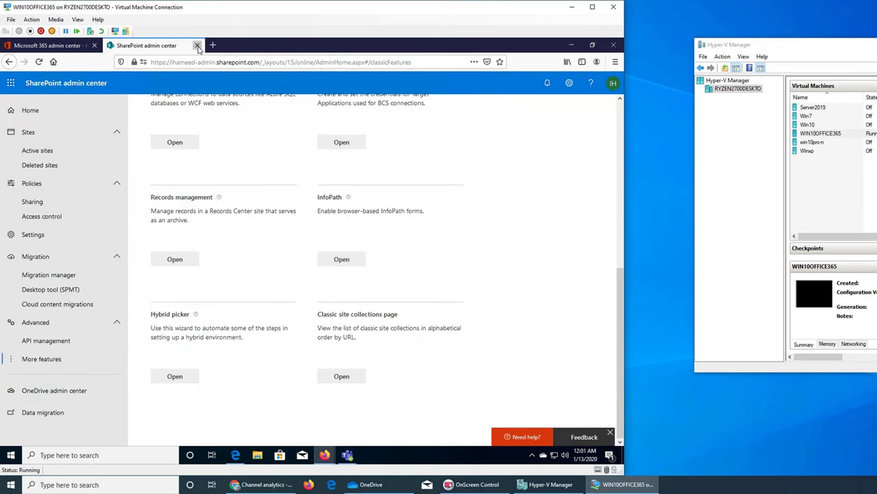
left_click(197, 45)
left_click(254, 63)
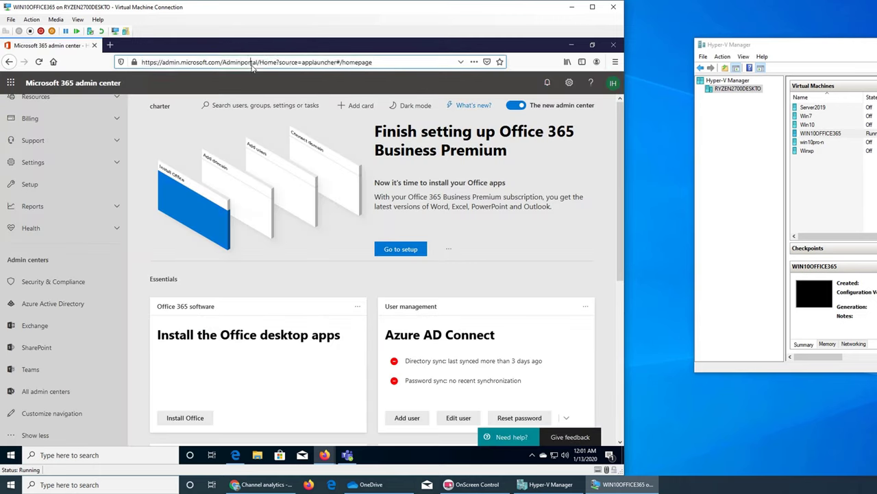
left_click(613, 46)
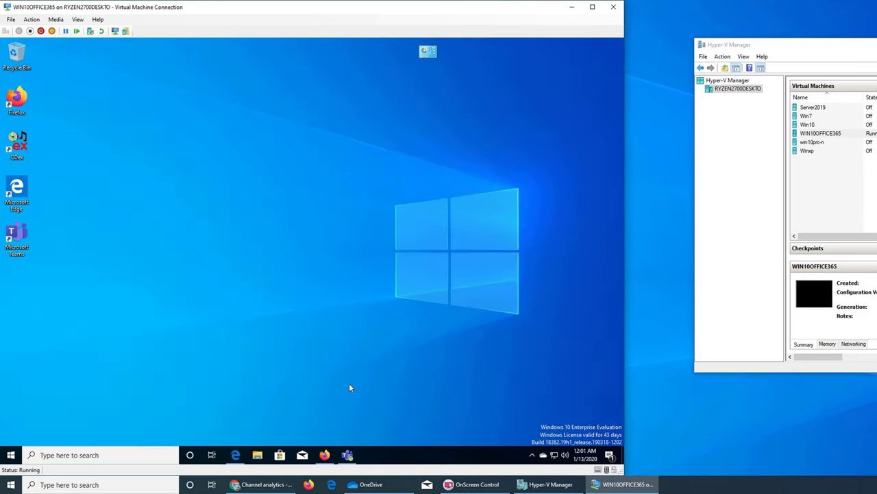
- Open a new non-private window from the remaining Firefox private window and load the Office home page from the top sites
left_click(324, 455)
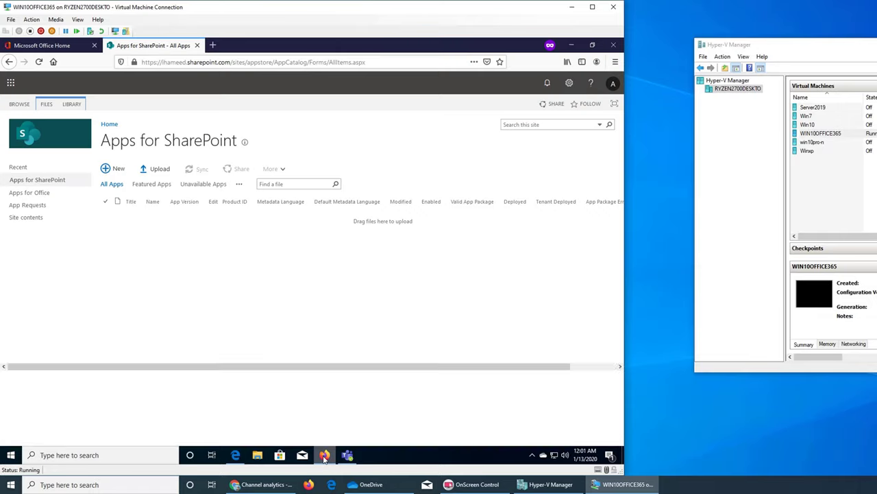
left_click(614, 45)
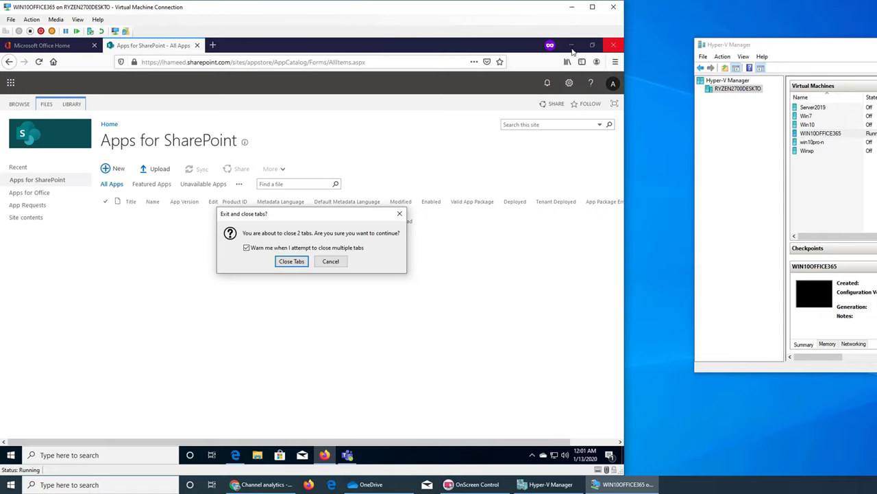
left_click(343, 263)
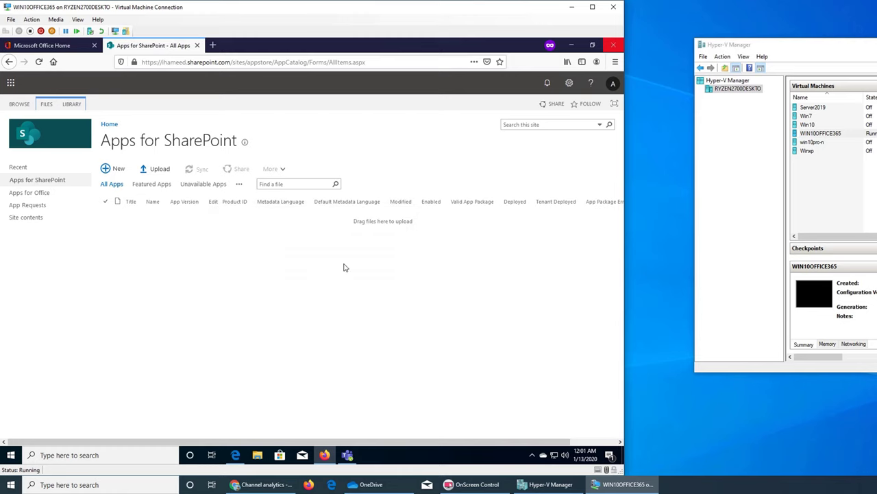
left_click(615, 62)
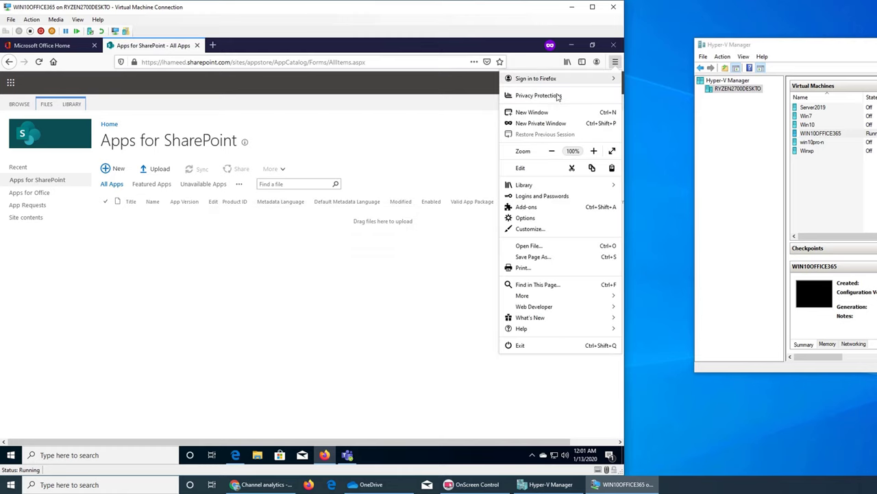
left_click(557, 111)
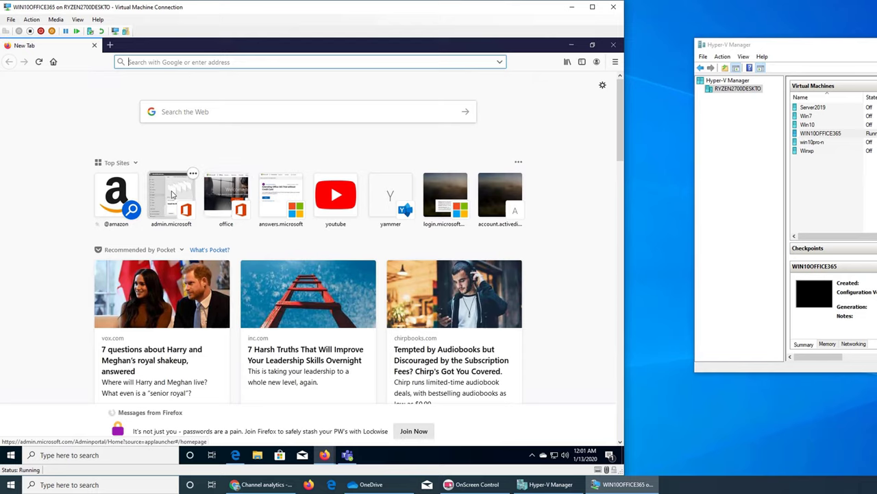
left_click(226, 200)
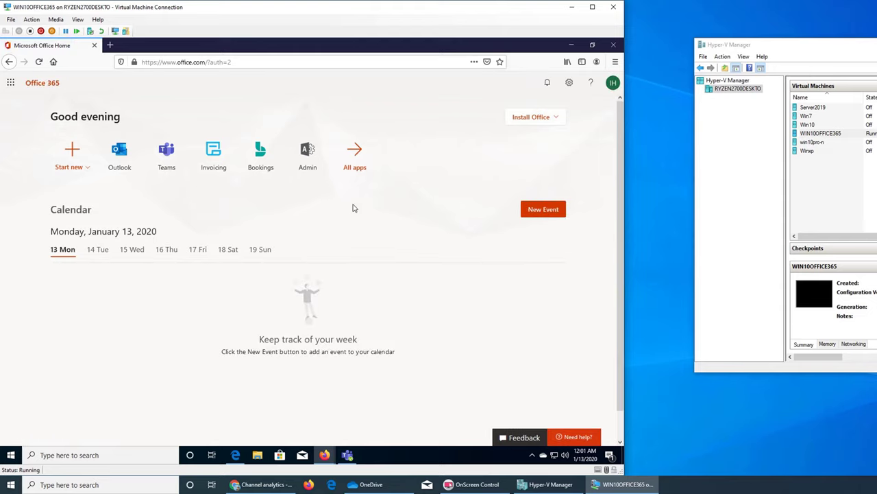
- Open the Microsoft 365 admin center and go to the OneDrive admin center from the list of all admin centers
left_click(299, 163)
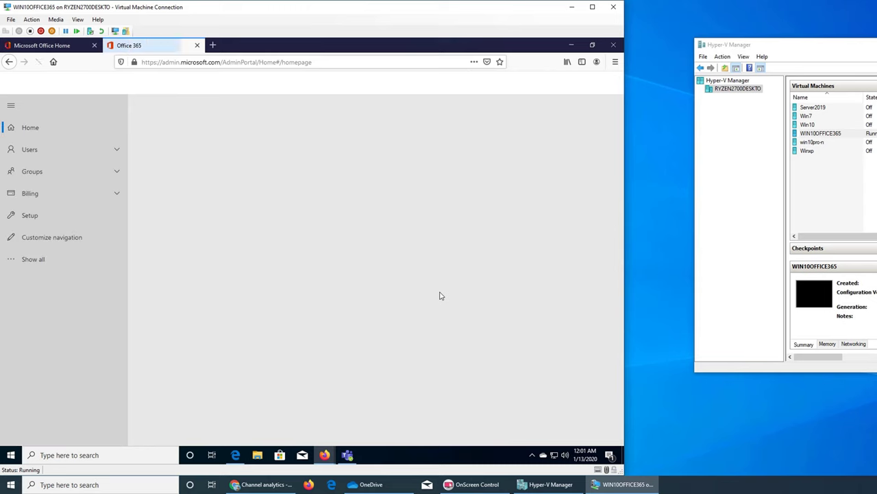
left_click(31, 259)
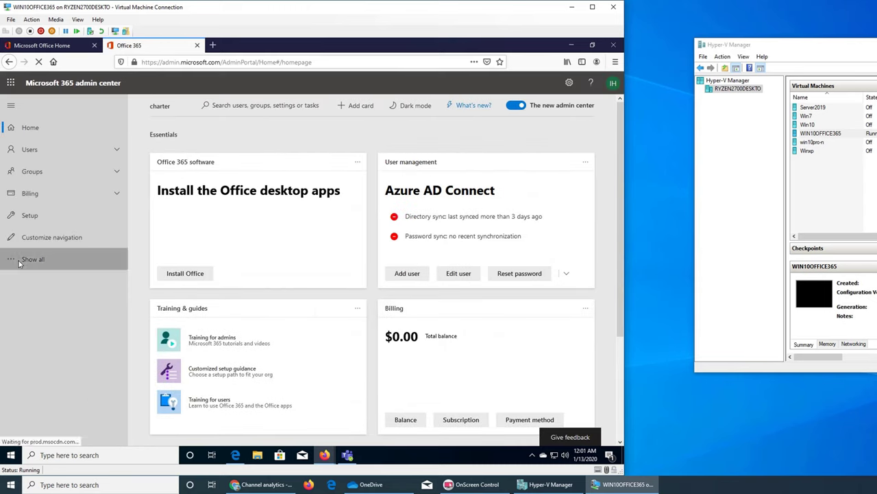
scroll(68, 316, "down", 3)
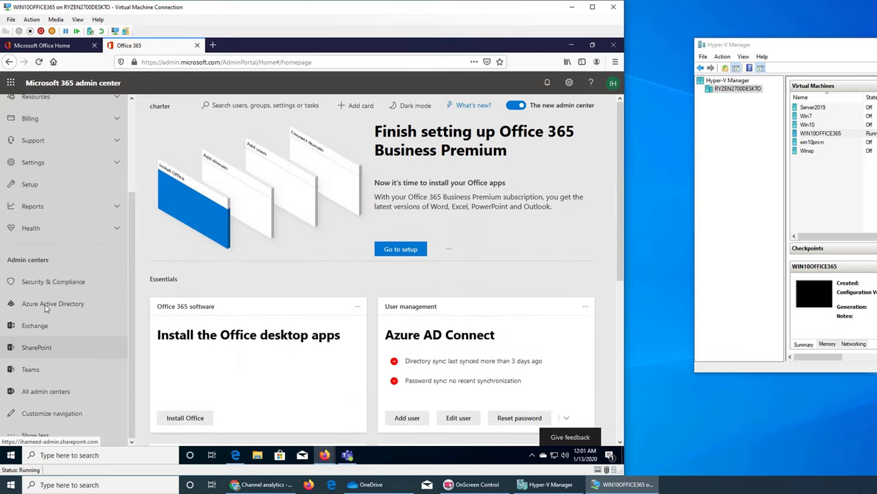
left_click(44, 391)
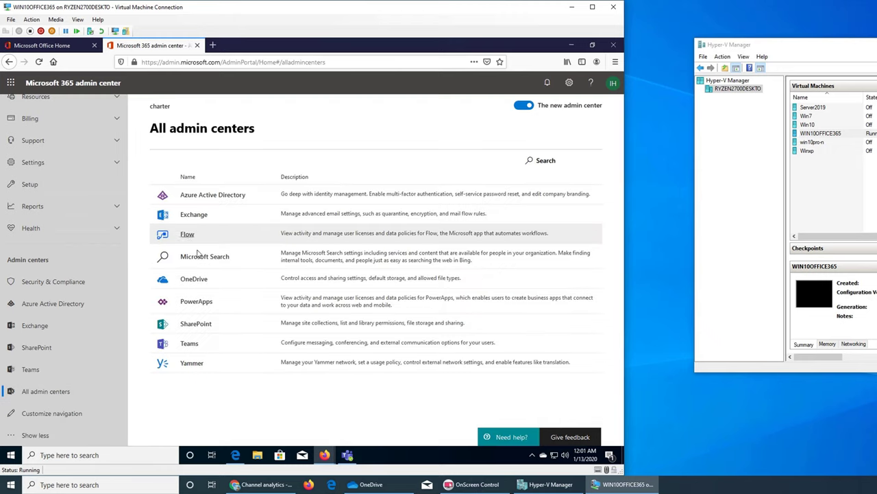
left_click(194, 279)
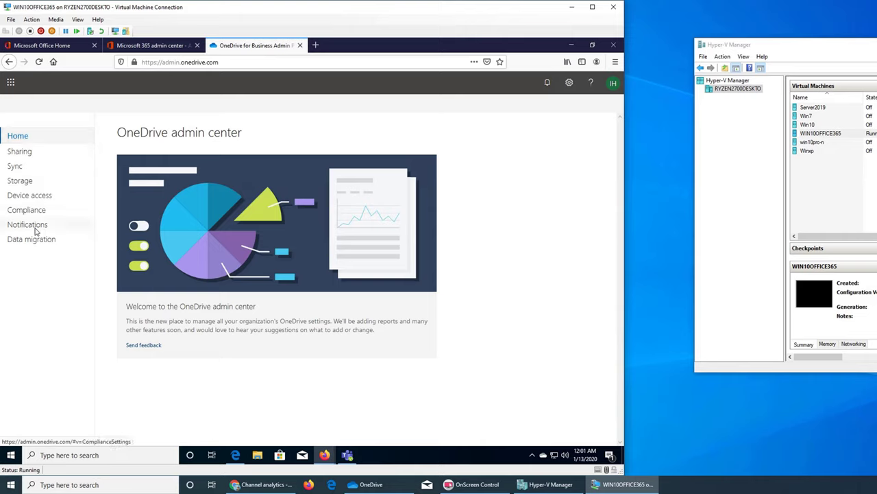
- Open the OneDrive Sharing settings and examine the default link type, external sharing levels and other sharing options
left_click(21, 152)
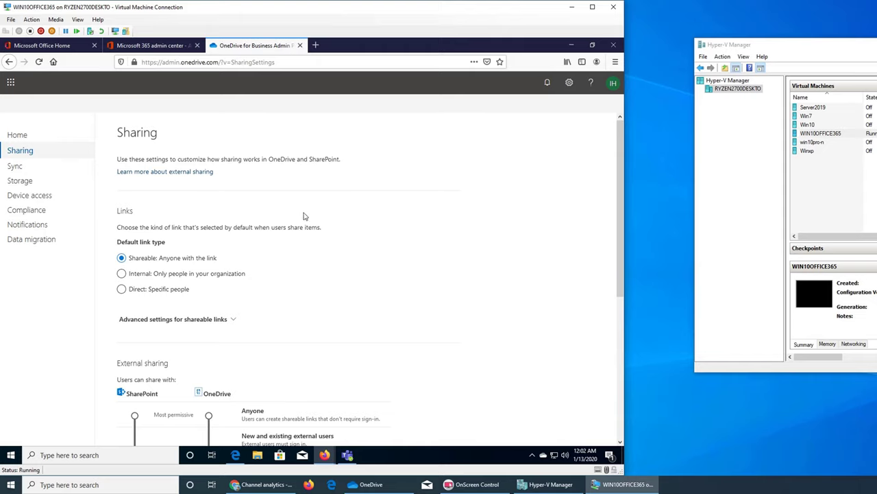
scroll(354, 209, "down", 5)
scroll(355, 210, "up", 5)
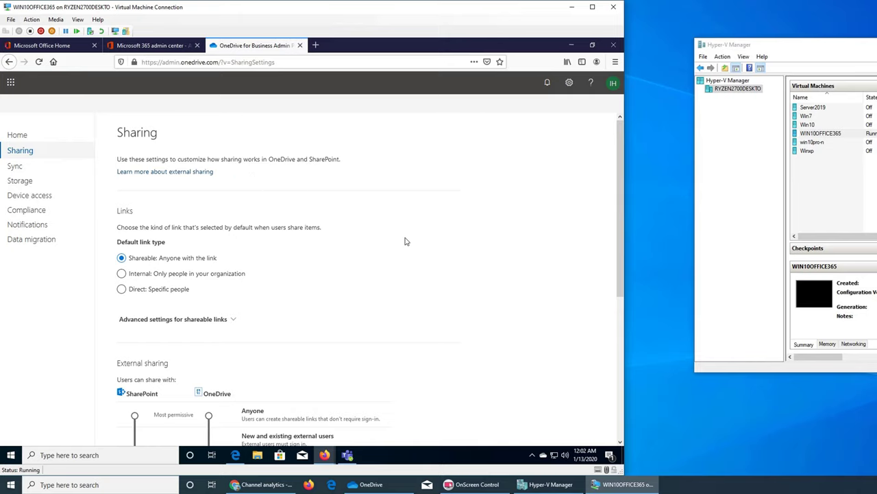
scroll(438, 227, "down", 3)
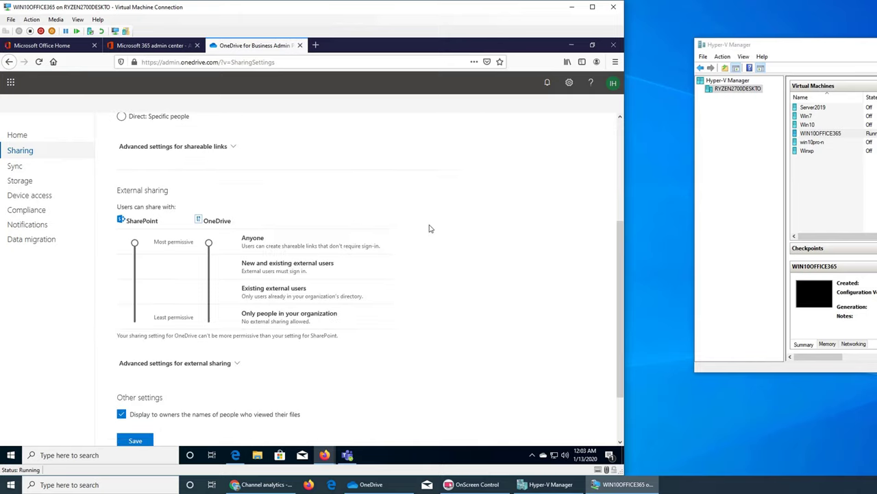
scroll(372, 219, "up", 1)
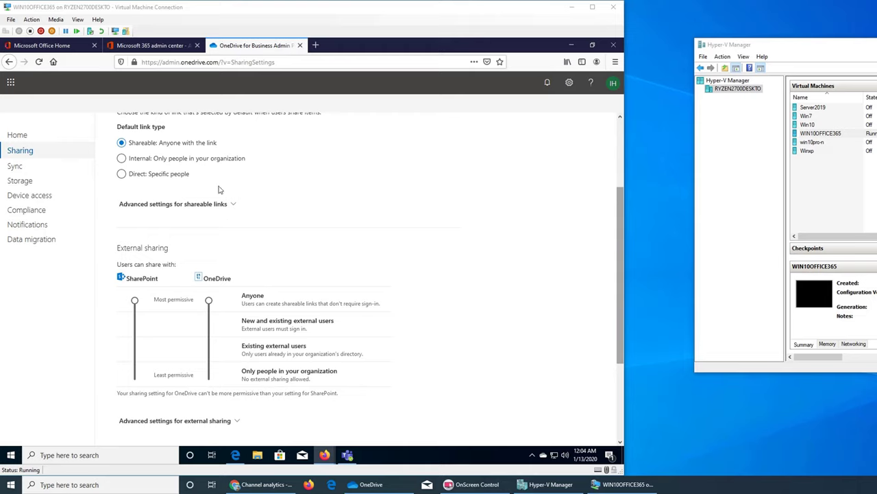
left_click(386, 241)
scroll(392, 245, "up", 3)
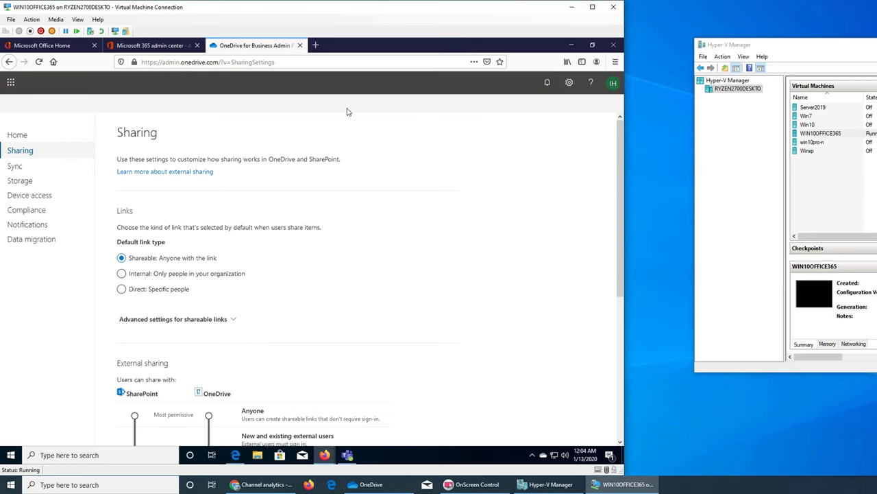
- Expand the advanced settings for shareable links and examine the link expiry field and the permission options for files and folders
left_click_drag(363, 17, 411, 18)
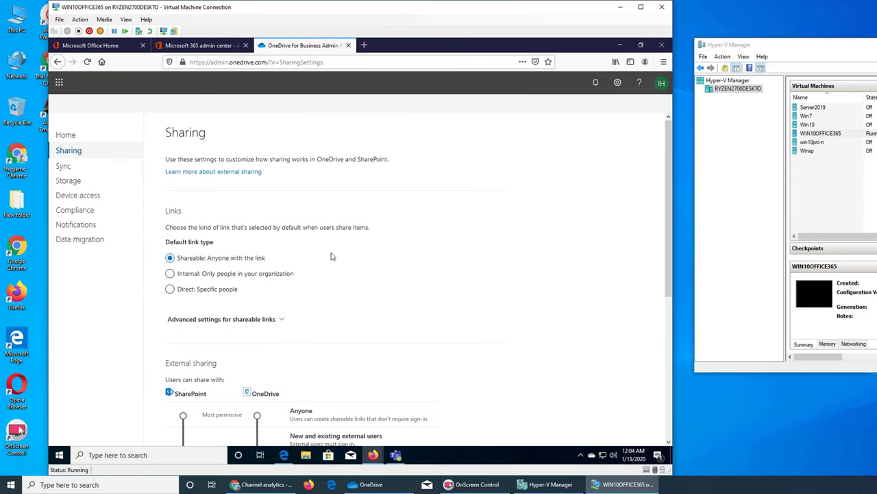
scroll(336, 254, "down", 3)
scroll(345, 250, "down", 2)
scroll(293, 243, "up", 3)
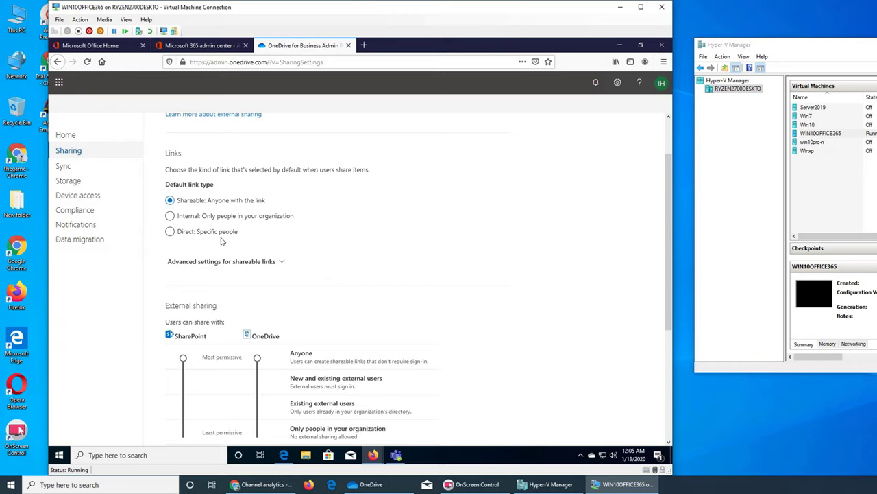
left_click(286, 262)
scroll(391, 229, "down", 2)
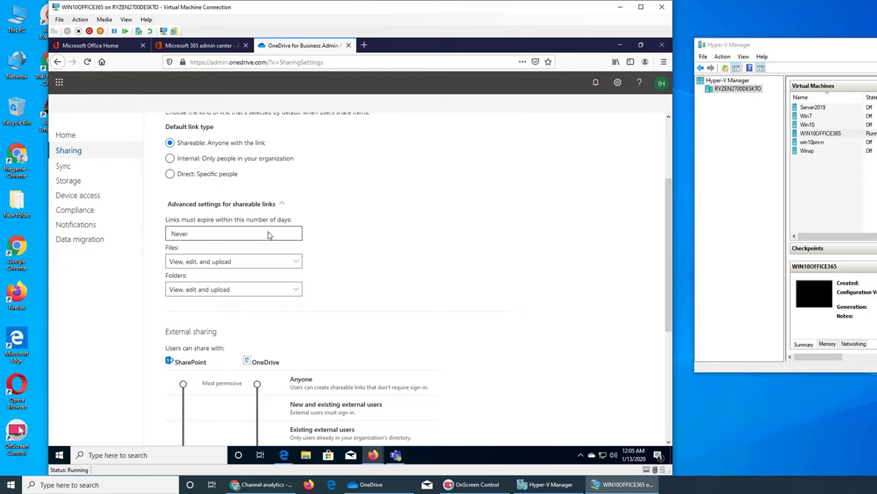
left_click(267, 236)
left_click(298, 268)
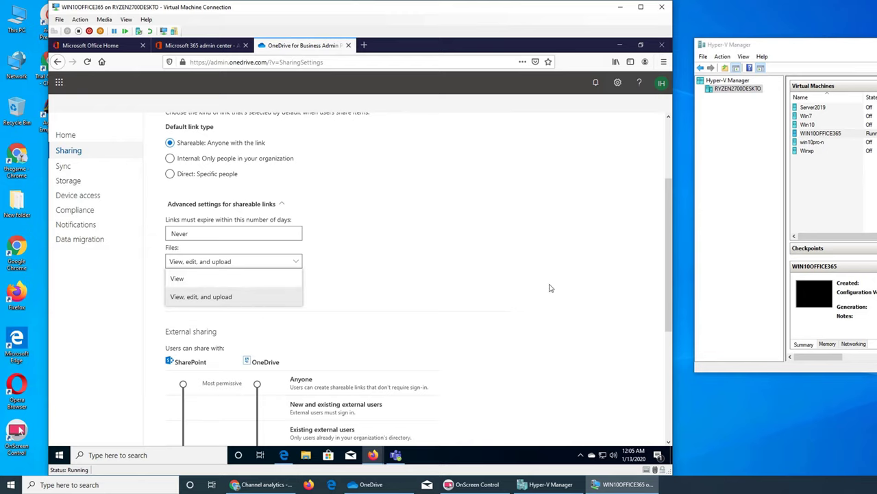
left_click(607, 281)
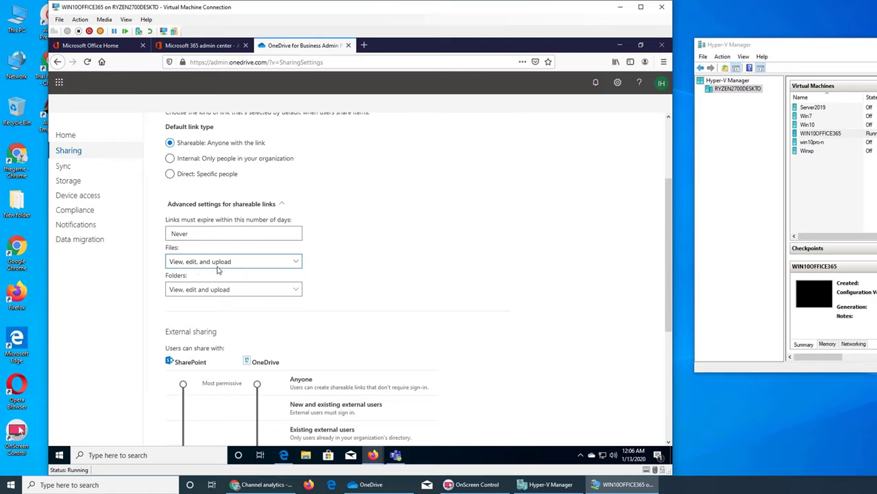
left_click(258, 290)
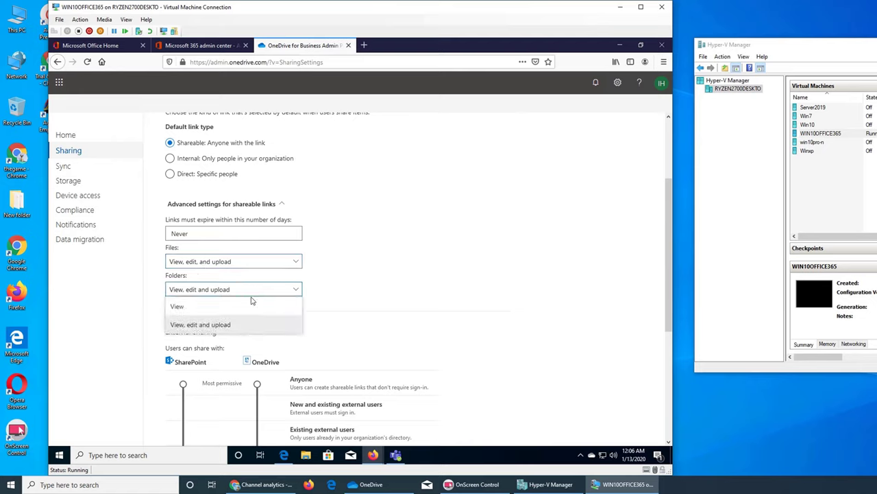
left_click(392, 319)
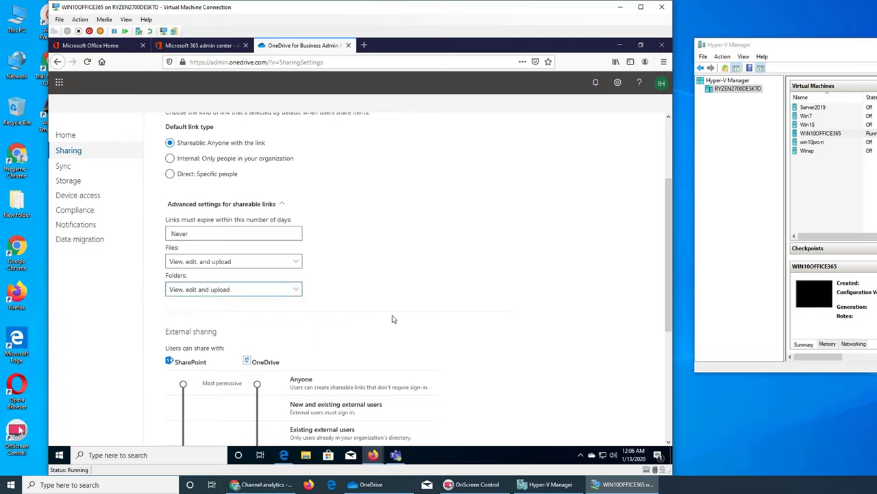
- Examine how the default link type and shareable link settings relate to the SharePoint and OneDrive external sharing levels
scroll(502, 269, "down", 3)
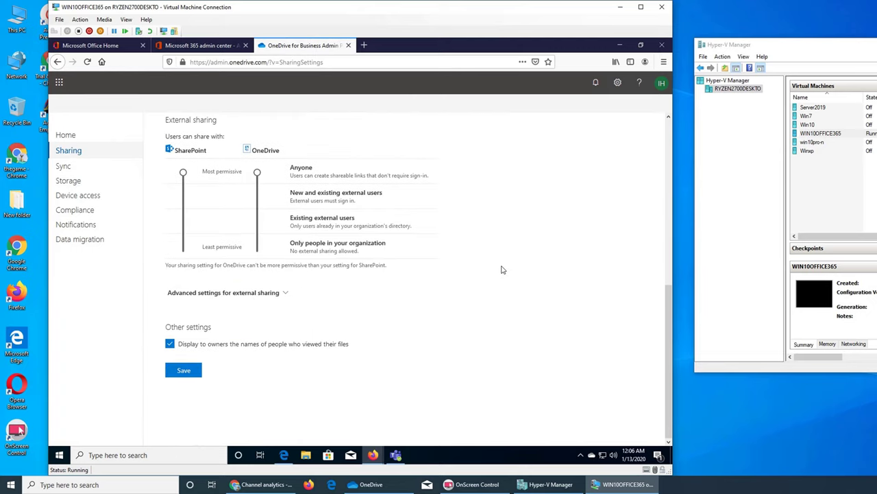
scroll(500, 270, "up", 3)
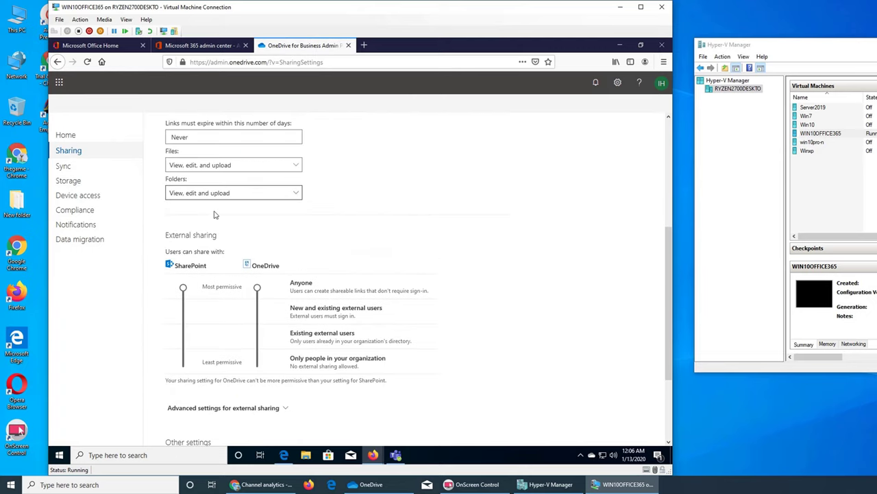
scroll(355, 219, "up", 5)
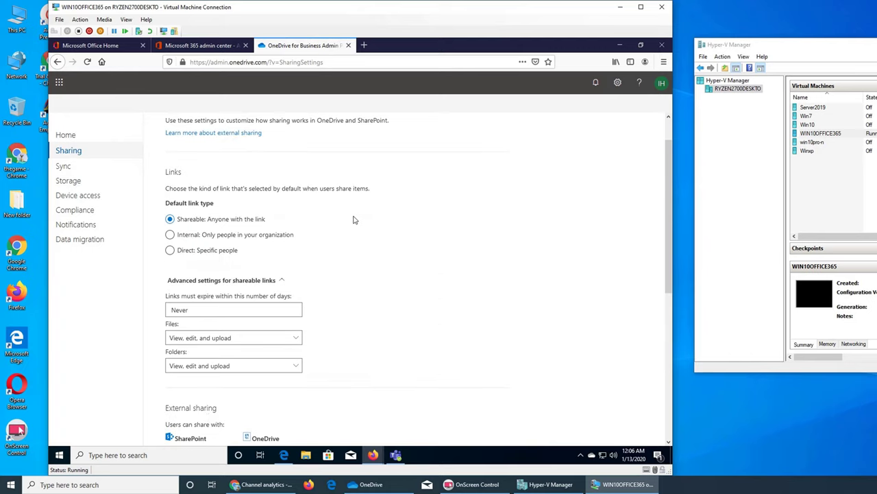
scroll(425, 226, "down", 6)
scroll(329, 243, "up", 6)
scroll(341, 245, "down", 4)
scroll(351, 245, "down", 2)
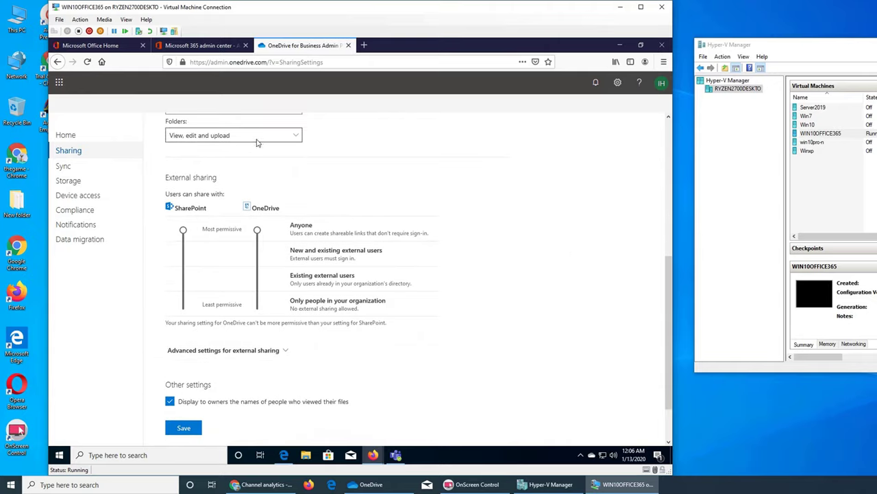
scroll(456, 189, "down", 2)
scroll(456, 189, "up", 4)
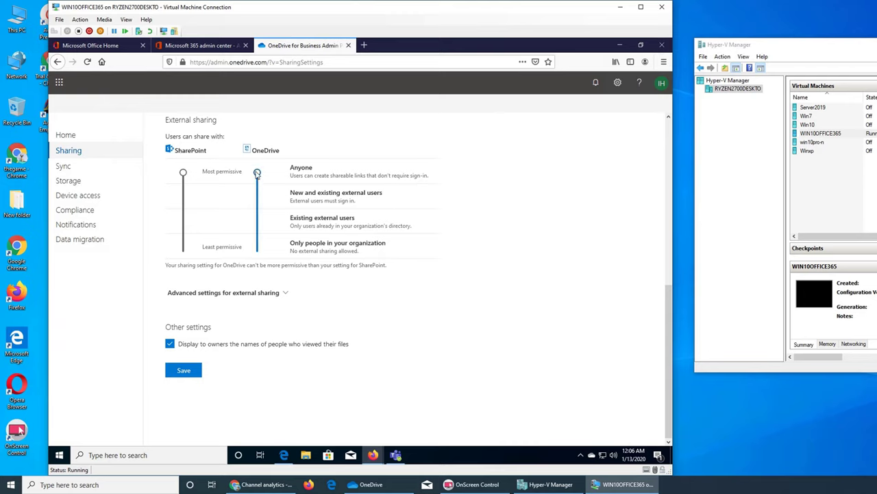
- Set external sharing to Existing external users for SharePoint and Anyone for OneDrive, and save the sharing settings
mouse_move(257, 174)
left_mouse_down()
mouse_move(255, 258)
mouse_move(257, 173)
left_mouse_up()
left_click_drag(183, 175, 196, 236)
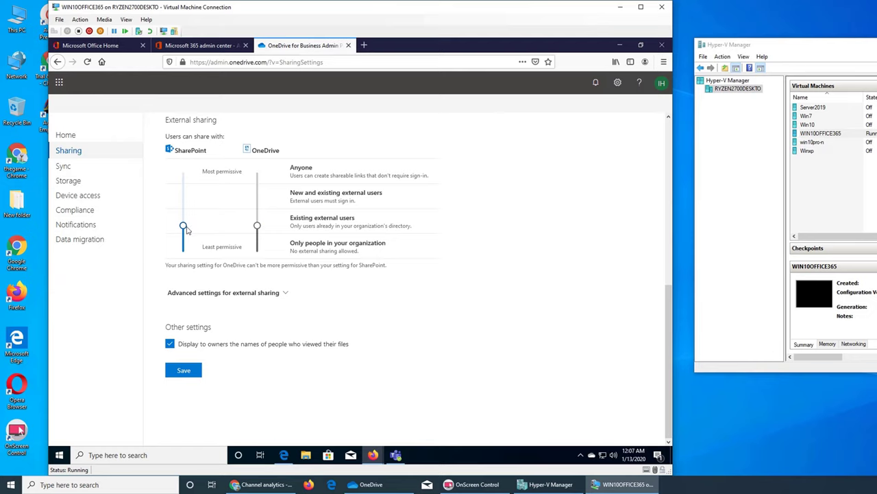
left_click_drag(257, 227, 256, 175)
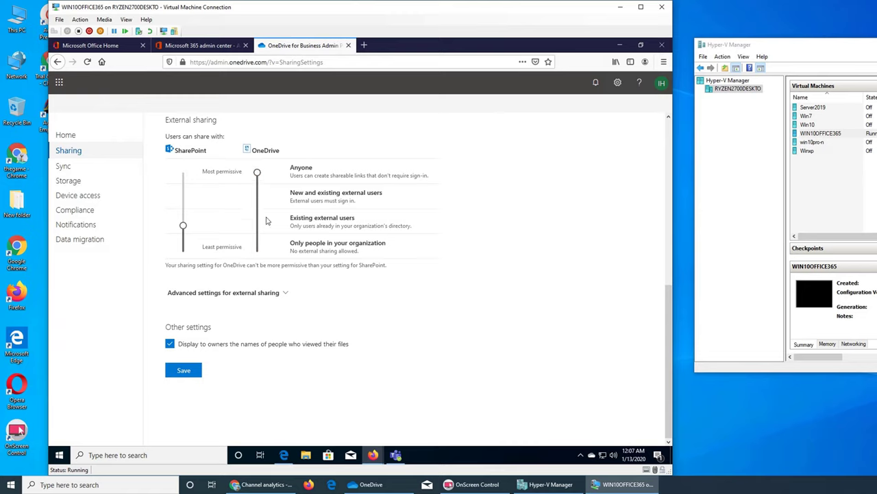
mouse_move(183, 225)
left_mouse_down()
mouse_move(183, 247)
mouse_move(184, 227)
left_mouse_up()
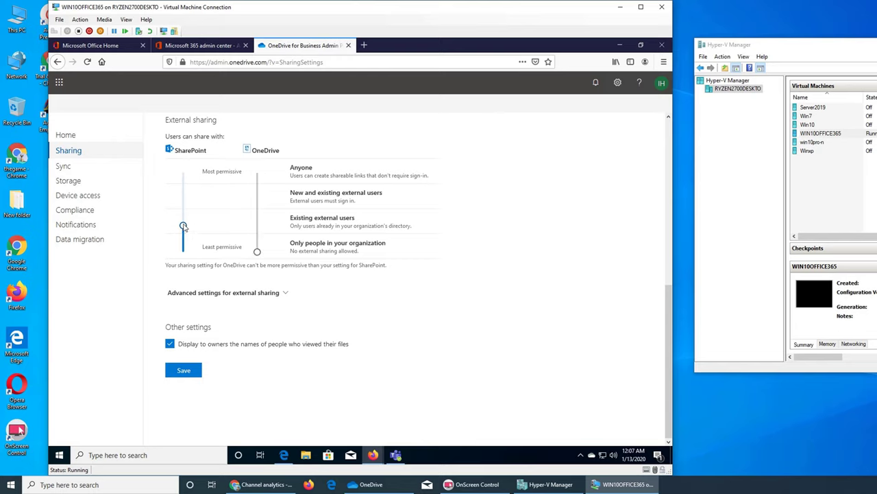
left_click_drag(257, 251, 257, 172)
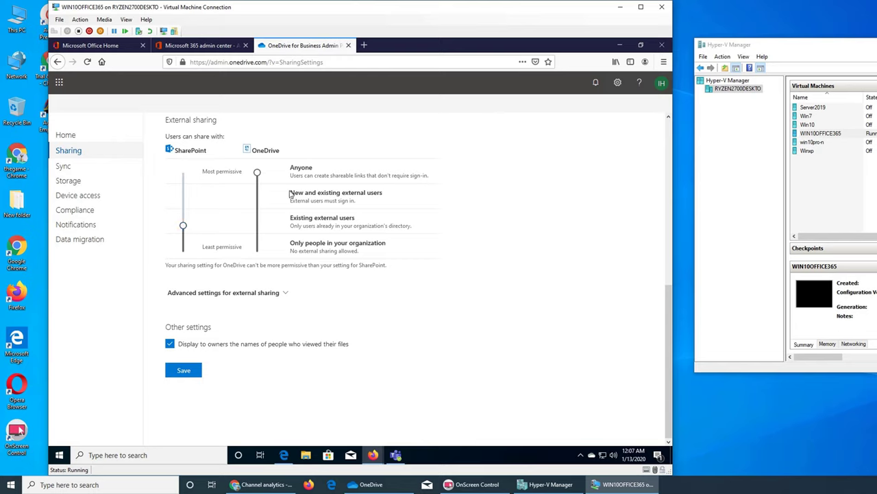
left_click(180, 371)
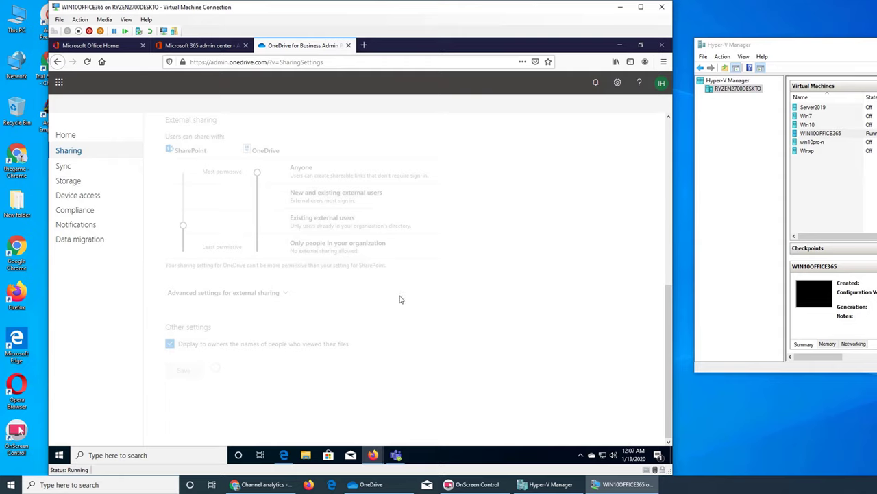
- Open the Sharing settings in a new tab and compare their external sharing levels with those in the original tab
scroll(401, 299, "up", 5)
scroll(399, 300, "down", 5)
right_click(85, 155)
left_click(120, 163)
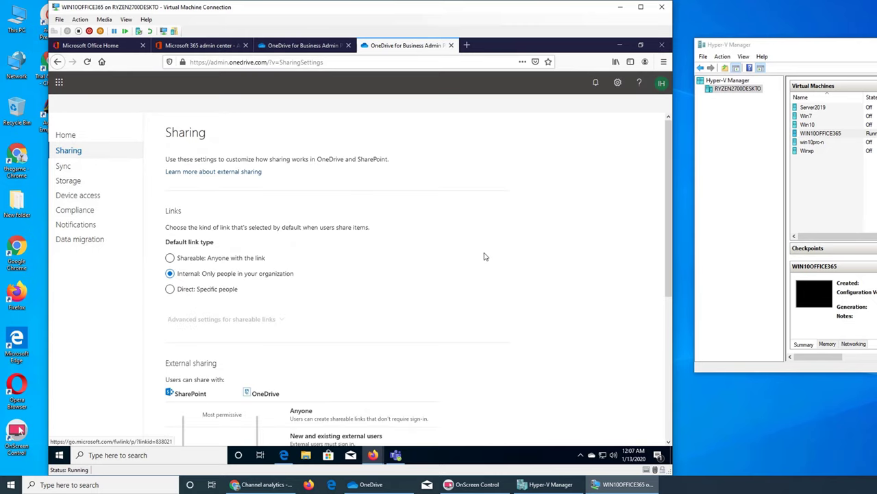
scroll(484, 257, "down", 4)
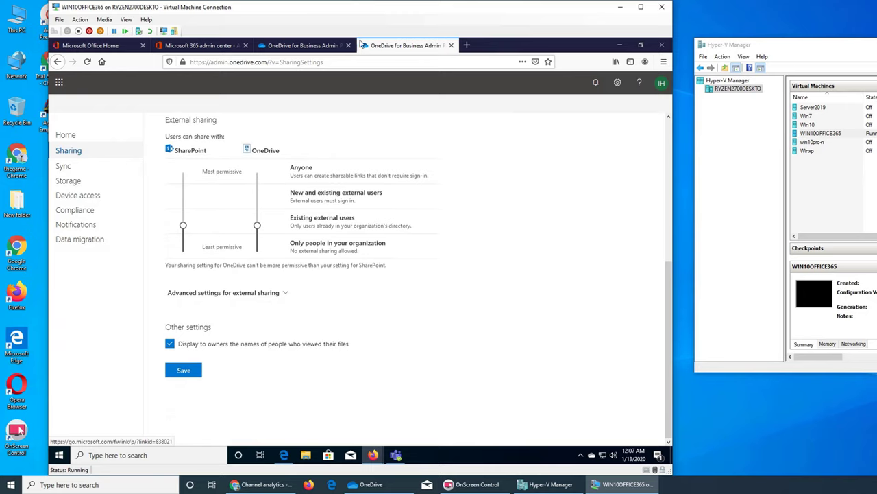
left_click(323, 45)
left_click(256, 174)
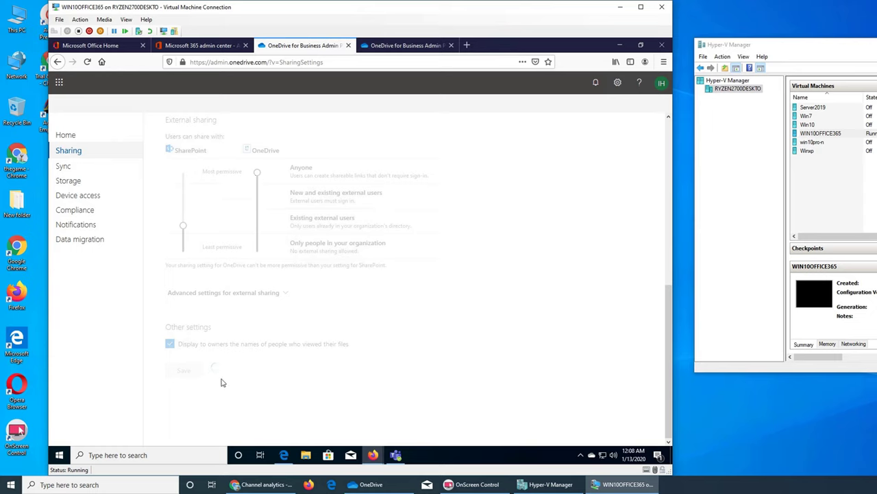
left_click(385, 47)
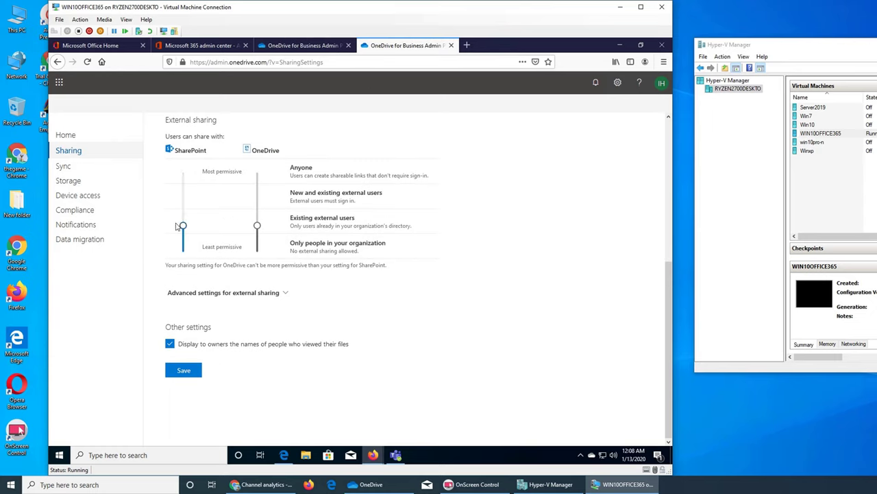
- Set external sharing to Anyone for both SharePoint and OneDrive, and expand the advanced settings for external sharing
left_click(185, 177)
left_click(257, 172)
left_click(279, 295)
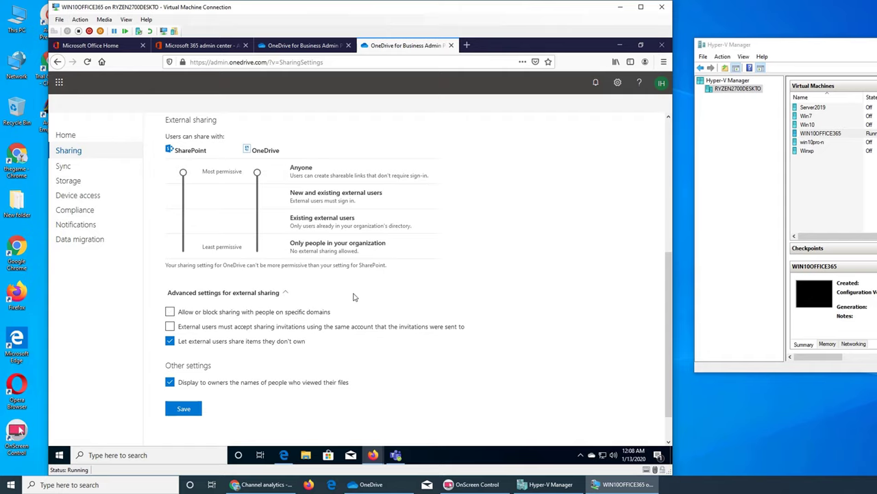
scroll(355, 298, "up", 5)
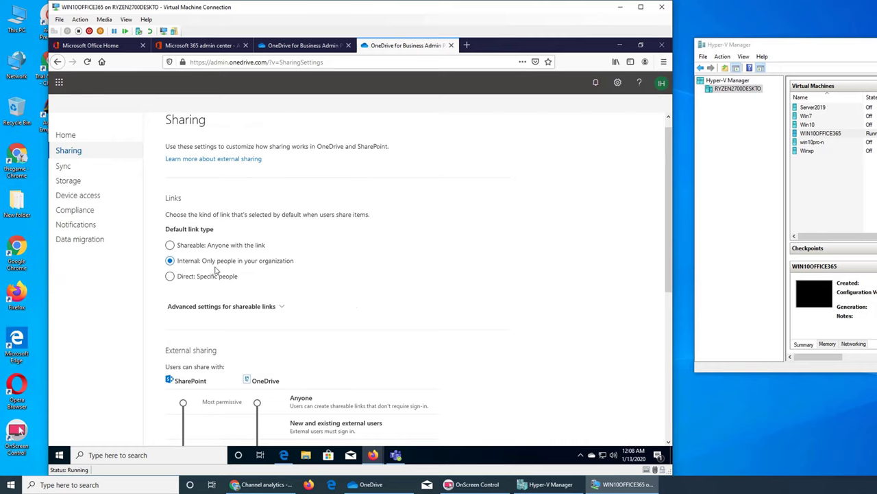
scroll(242, 263, "down", 5)
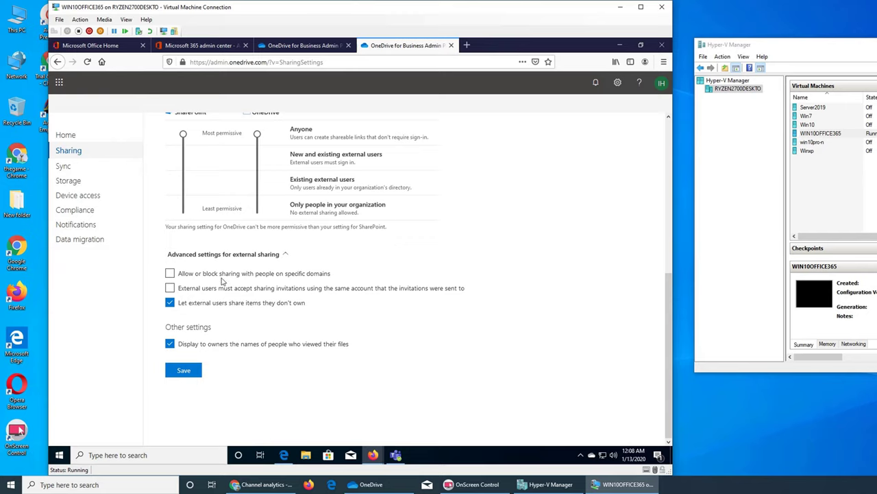
left_click(312, 273)
left_click(309, 373)
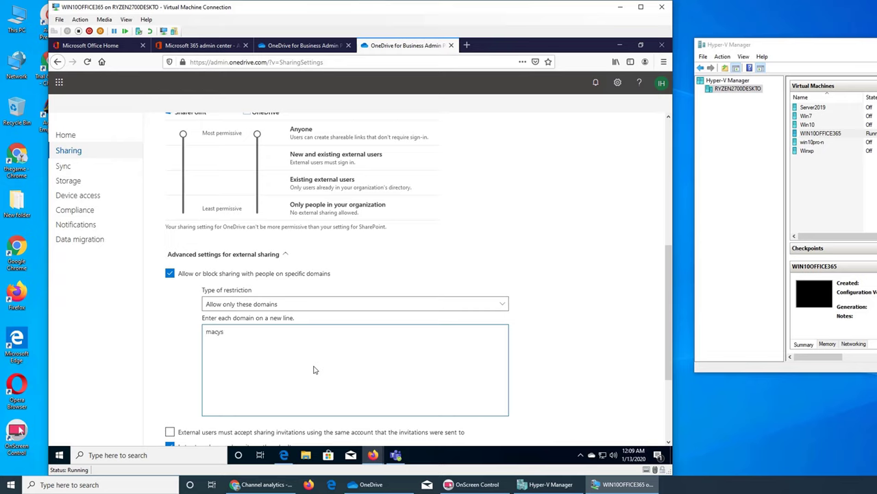
type("macys.co.m")
scroll(337, 355, "down", 3)
left_click(207, 202)
type("www")
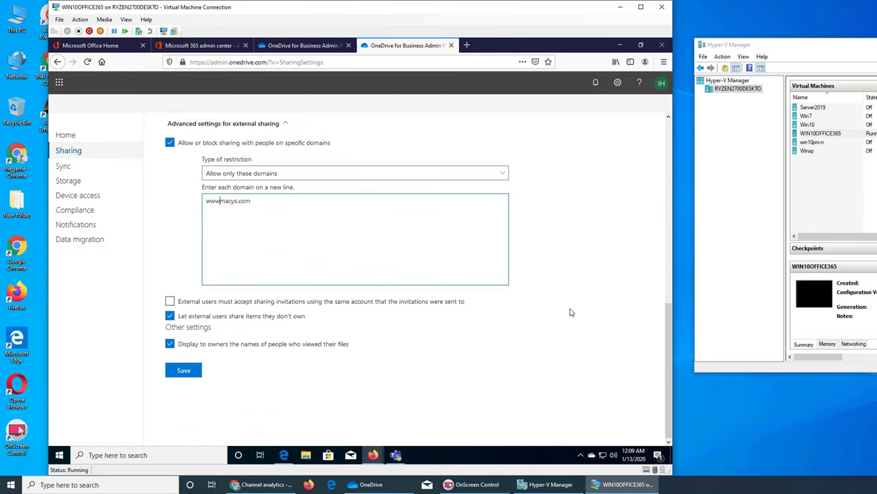
type(".")
left_click(199, 371)
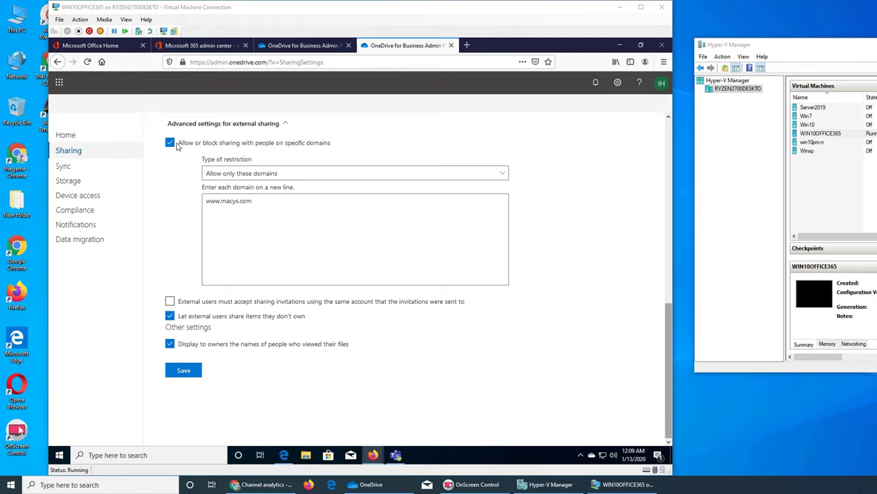
- Change the restriction type to Block these domains, enter gmail.com as the domain, and save the settings
left_click(280, 175)
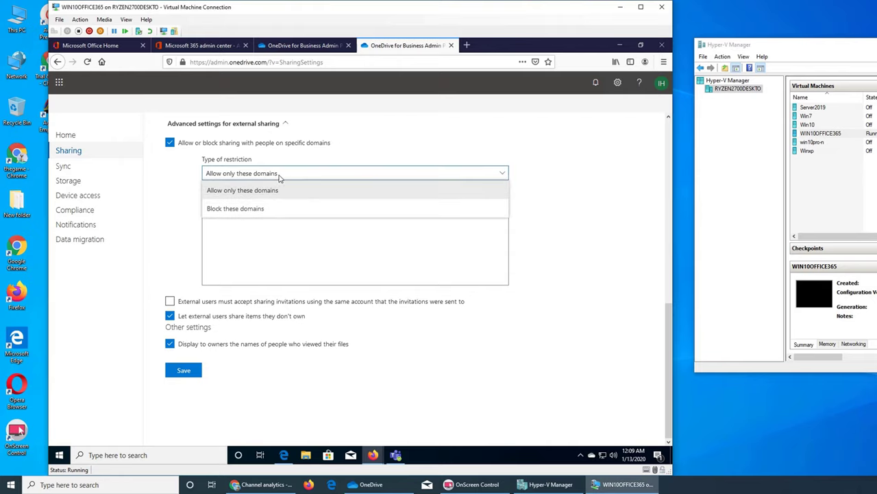
left_click(257, 210)
left_click(260, 226)
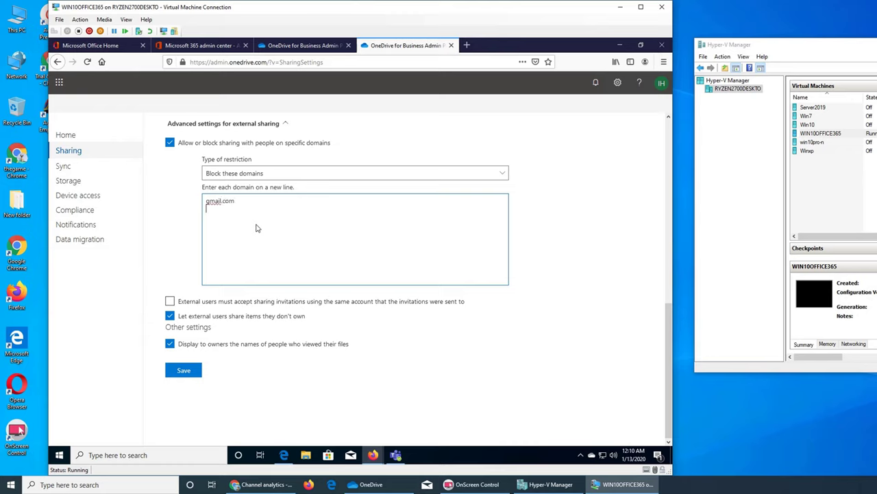
left_click(184, 371)
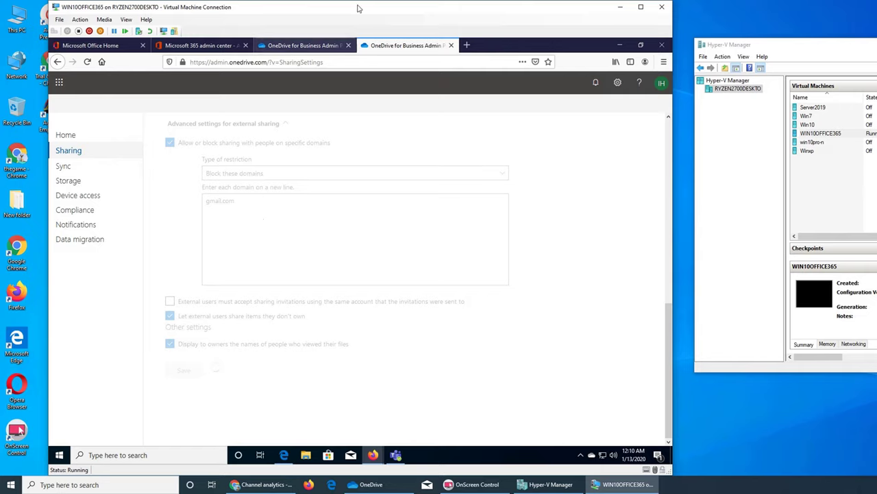
- Close the original OneDrive admin tab, reopen the Sharing settings in a new tab, and expand the advanced settings for external sharing
left_click(299, 47)
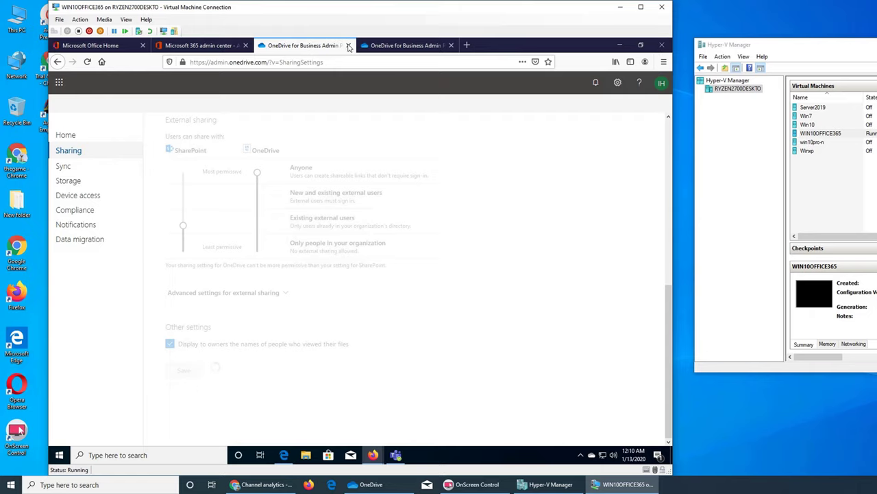
left_click(349, 45)
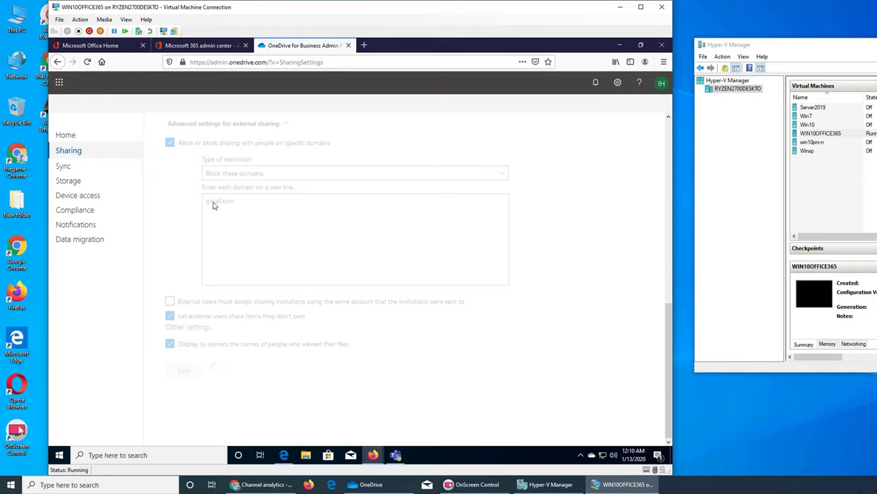
right_click(79, 155)
left_click(123, 157)
left_click(408, 48)
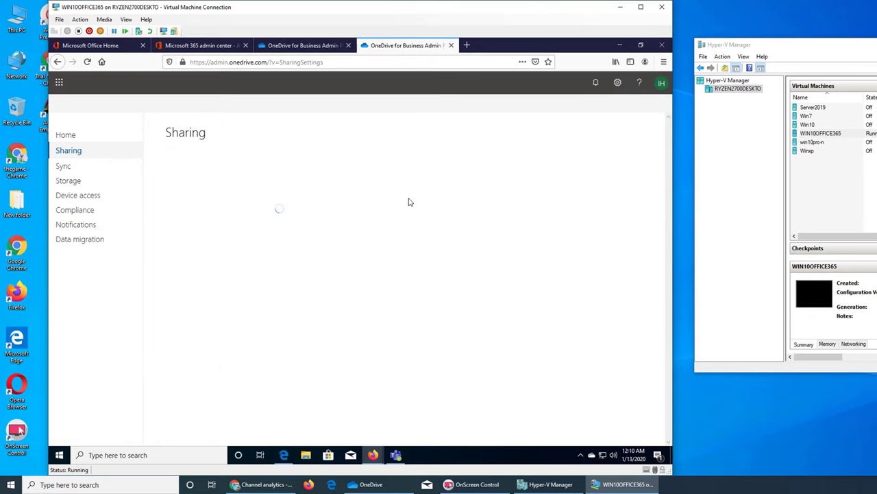
scroll(418, 198, "down", 5)
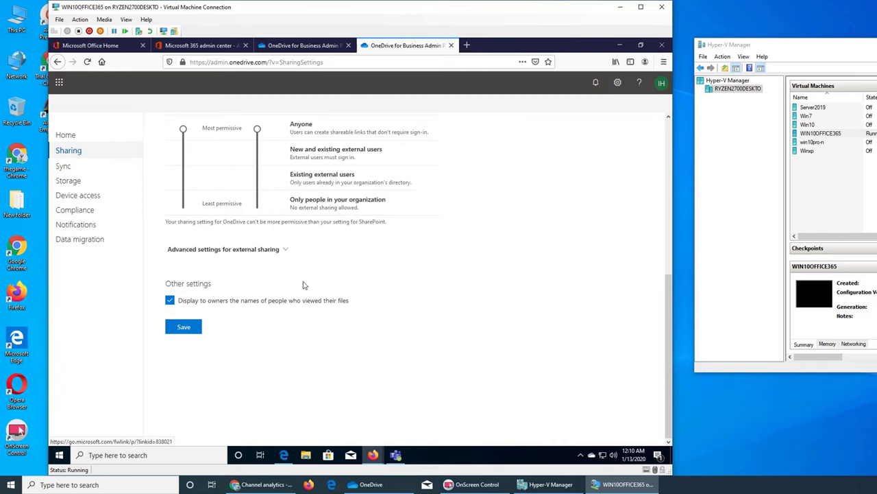
left_click(213, 250)
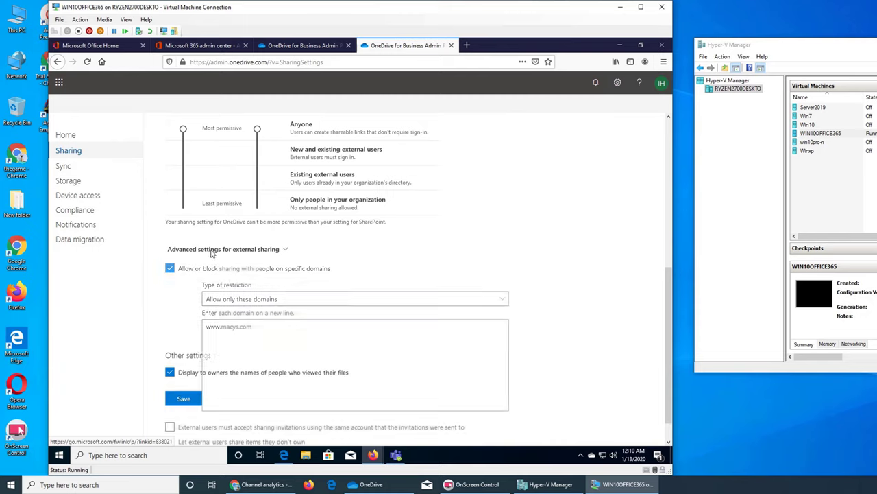
left_click(254, 299)
left_click(235, 334)
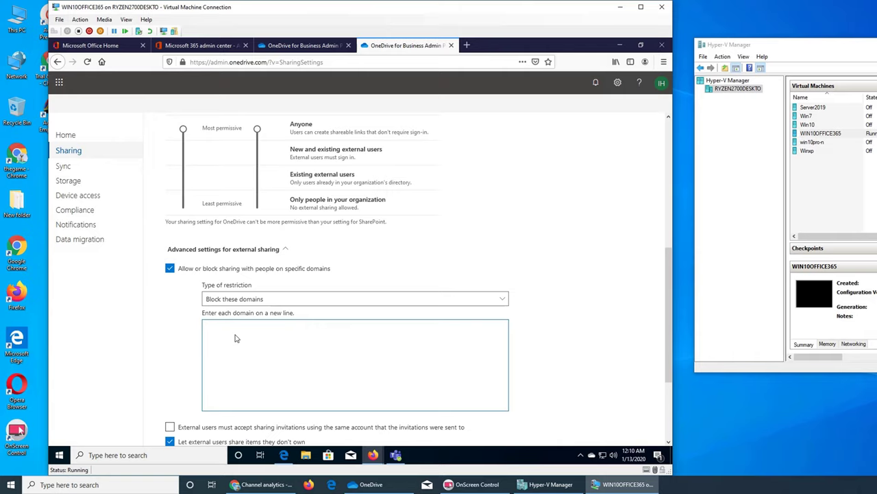
left_click(235, 338)
type("www.gmail.com")
scroll(235, 338, "down", 3)
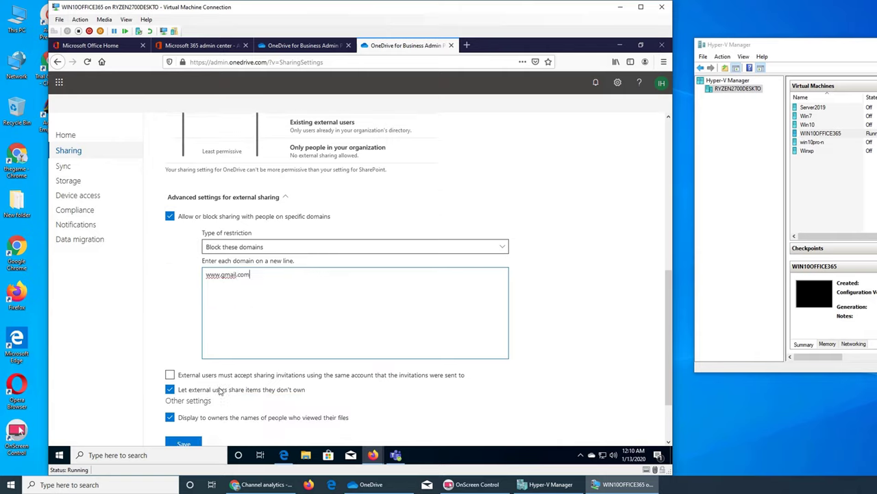
left_click(182, 382)
key("ctrl+w")
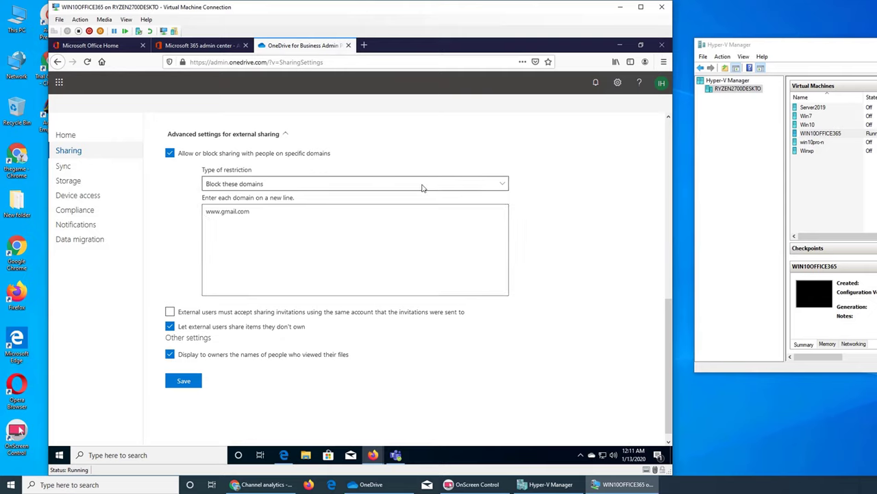
- Compare the allowed and blocked domain lists, and require external users to accept sharing invitations using the same account the invitations were sent to
left_click(499, 185)
left_click(290, 201)
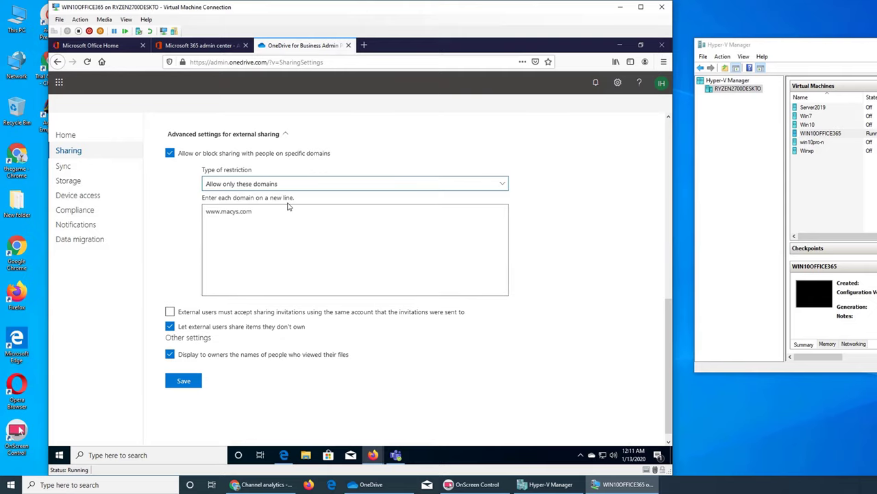
left_click(236, 184)
left_click(233, 218)
triple_click(233, 216)
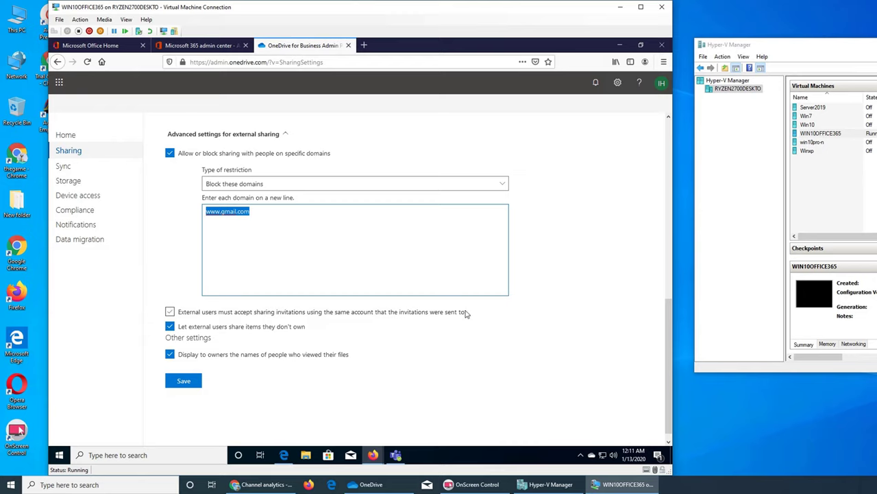
left_click(438, 312)
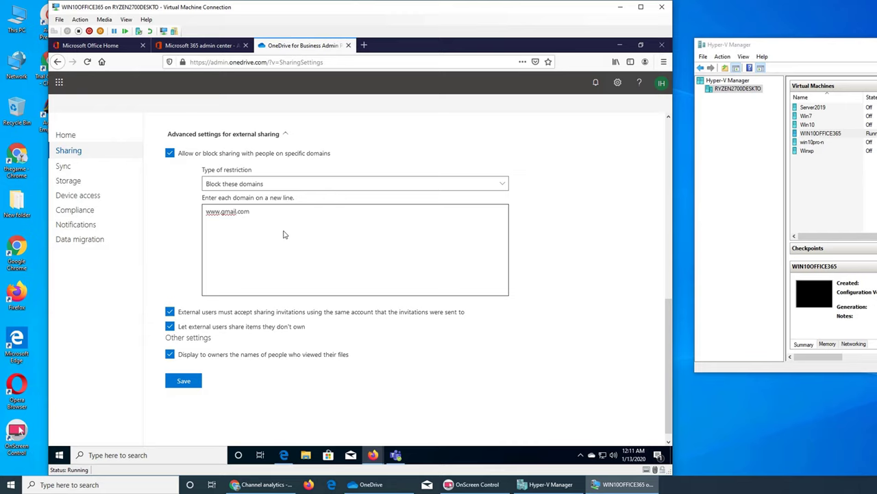
left_click(505, 185)
left_click(314, 255)
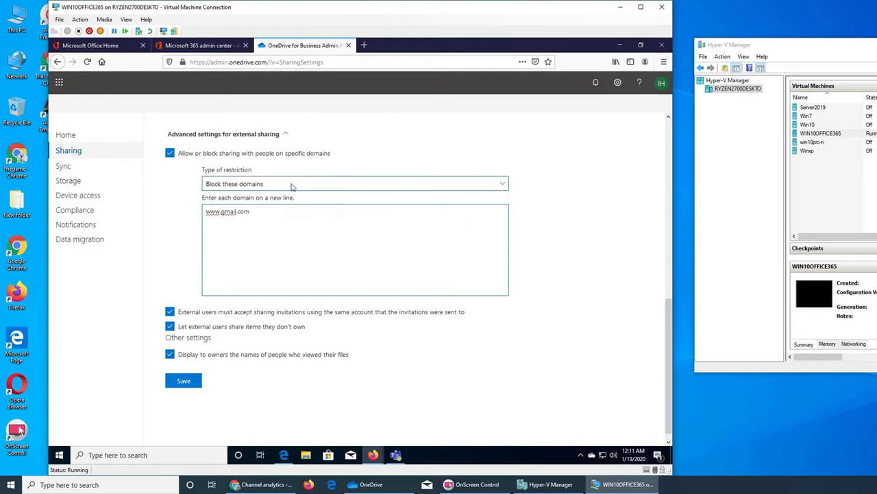
left_click(292, 185)
left_click(260, 200)
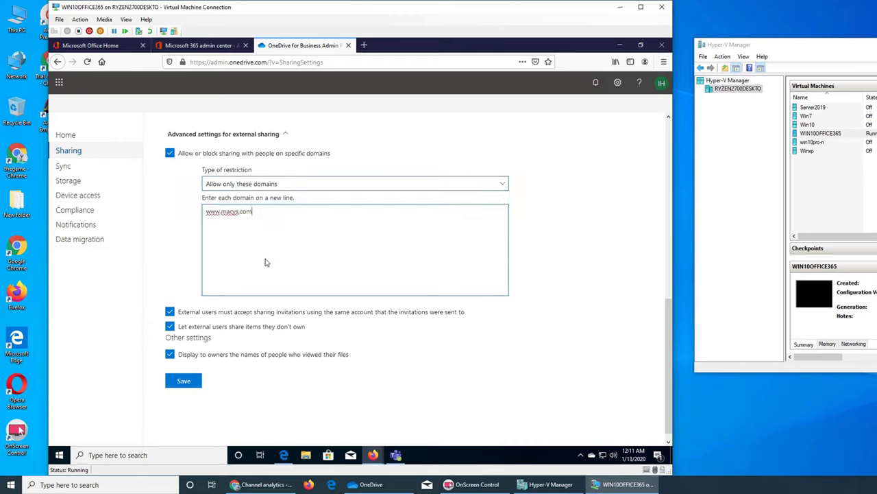
key("Return")
type("www.yahoo.com")
left_click(185, 382)
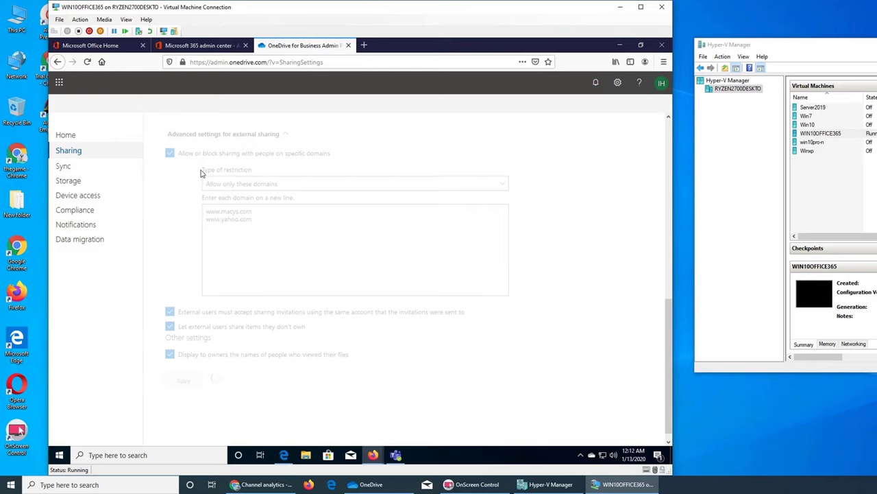
- Switch the restriction type to Block these domains and review the link and external sharing options on the Sharing page
left_click(501, 188)
left_click(294, 222)
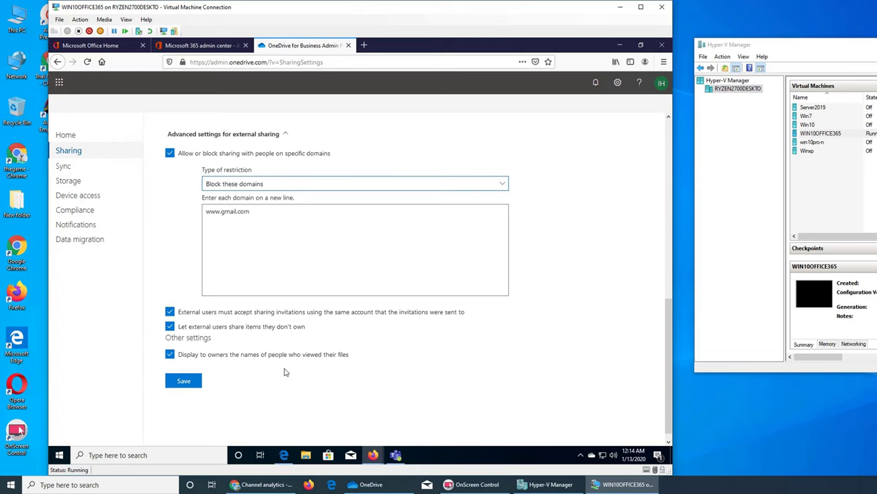
scroll(344, 333, "down", 1)
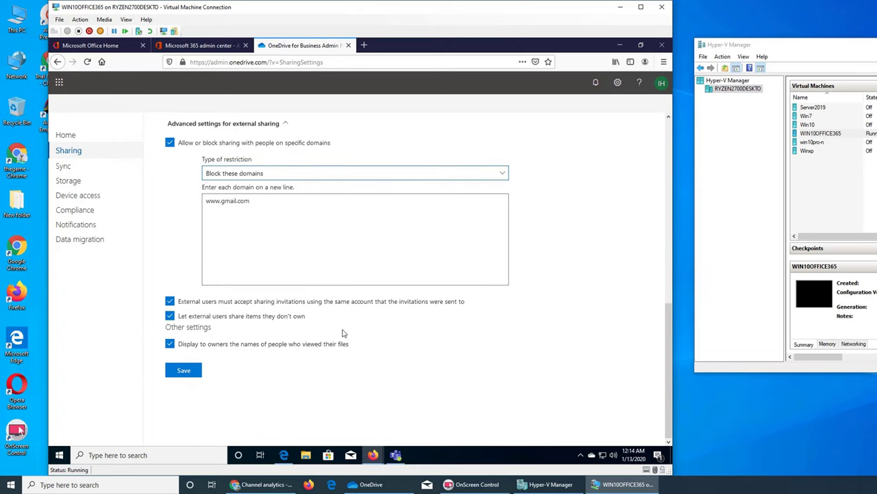
scroll(343, 333, "up", 5)
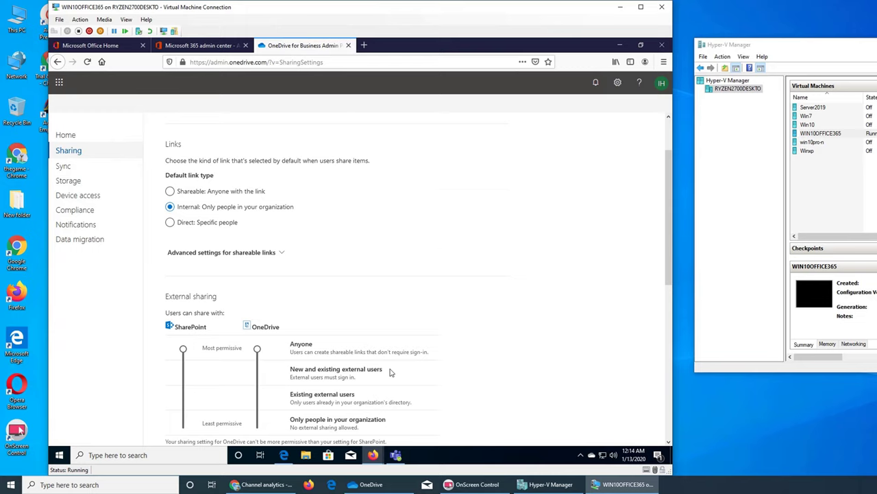
scroll(392, 372, "down", 5)
scroll(391, 373, "up", 5)
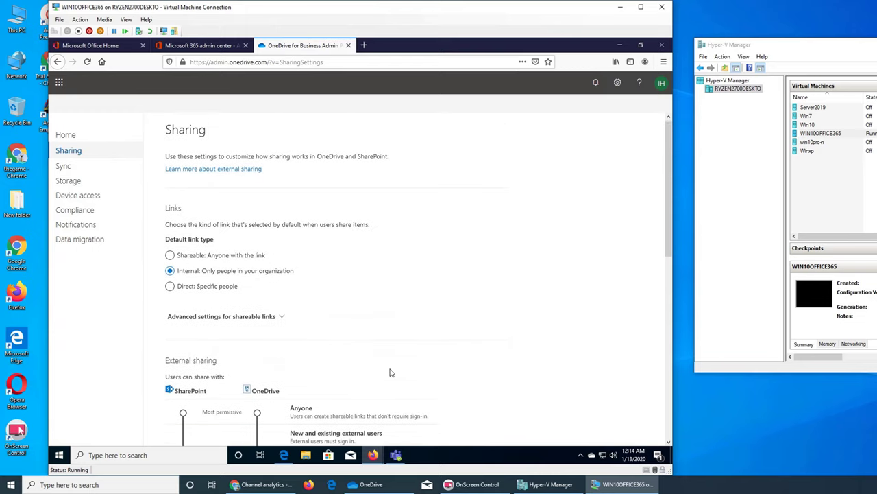